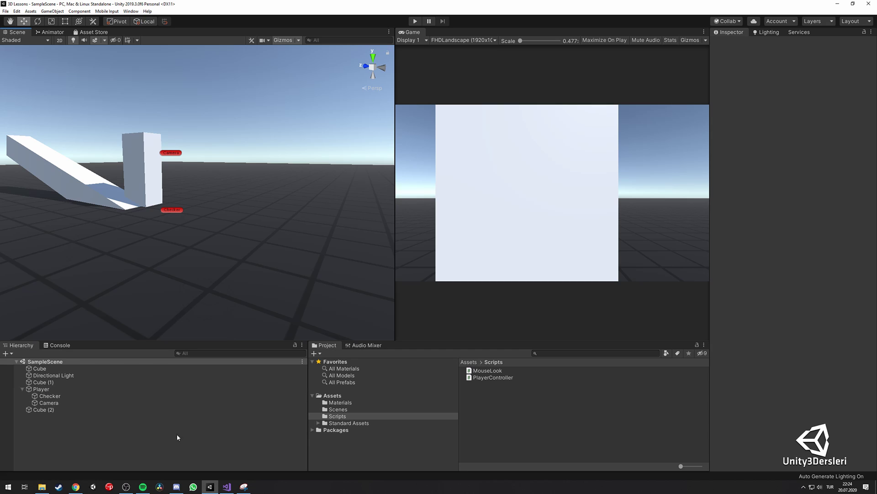
Fly the Scene view closer to the tall cubes and show the MouseLook script in the Inspector
left_click(126, 488)
left_click(192, 425)
mouse_move(255, 193)
right_mouse_down()
mouse_move(157, 216)
mouse_move(239, 246)
right_mouse_up()
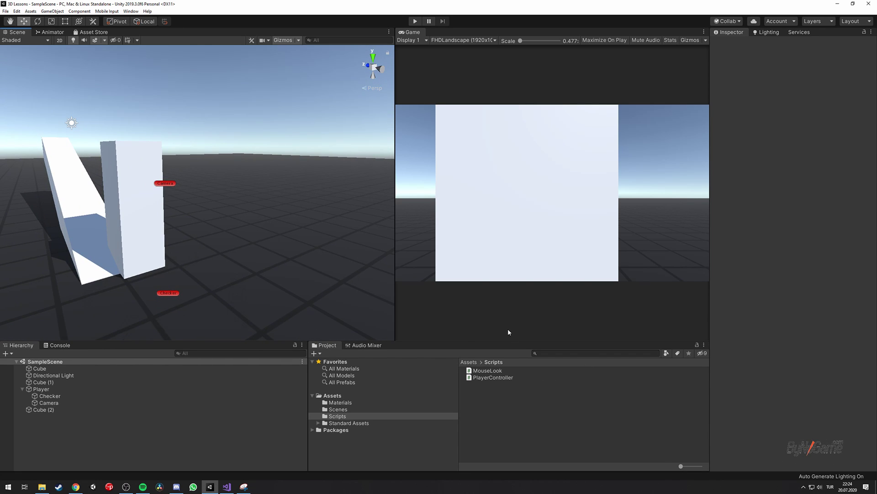
left_click(484, 371)
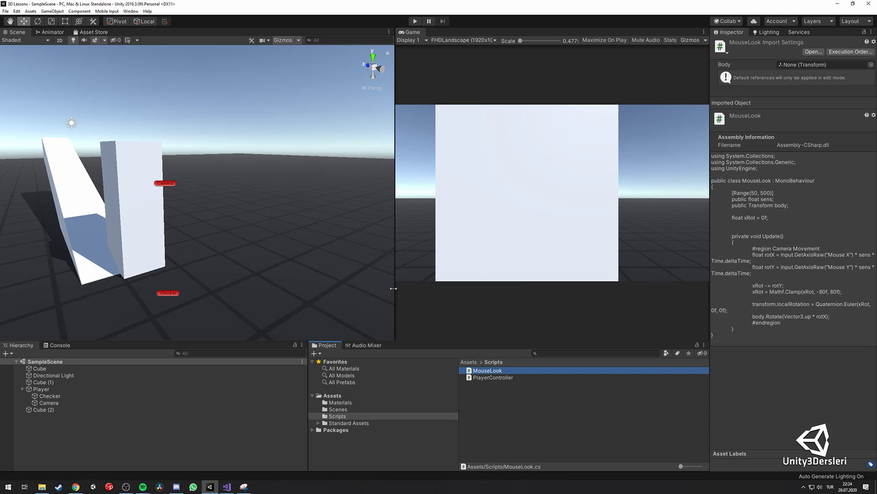
Open the Assets/Scripts folder in a widened Project browser
left_click_drag(394, 288, 396, 289)
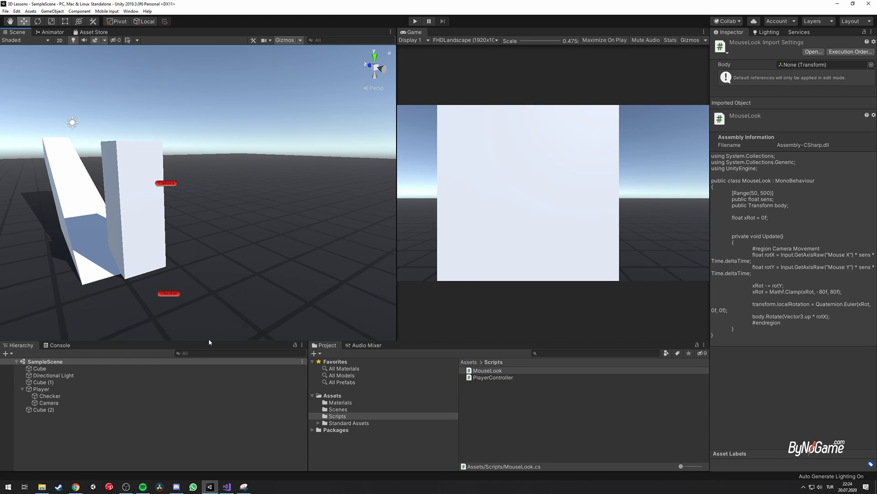
left_click(458, 396)
left_click_drag(459, 396, 407, 395)
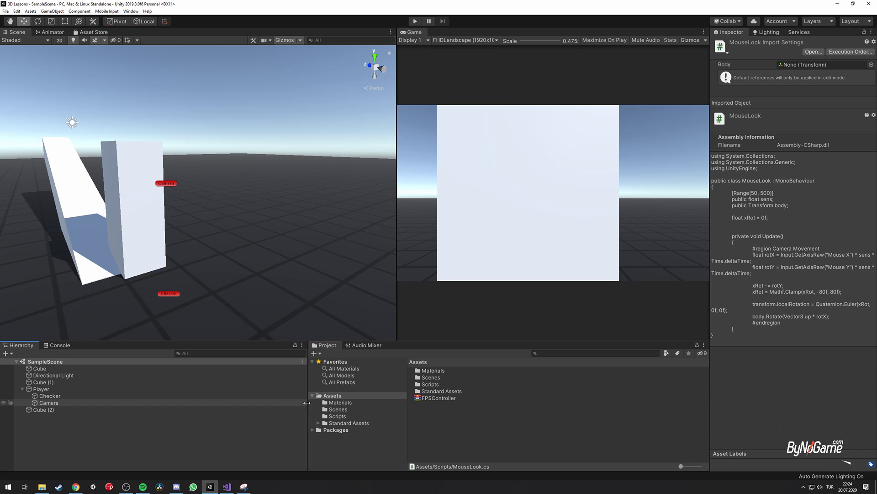
left_click_drag(307, 403, 325, 403)
left_click(355, 416)
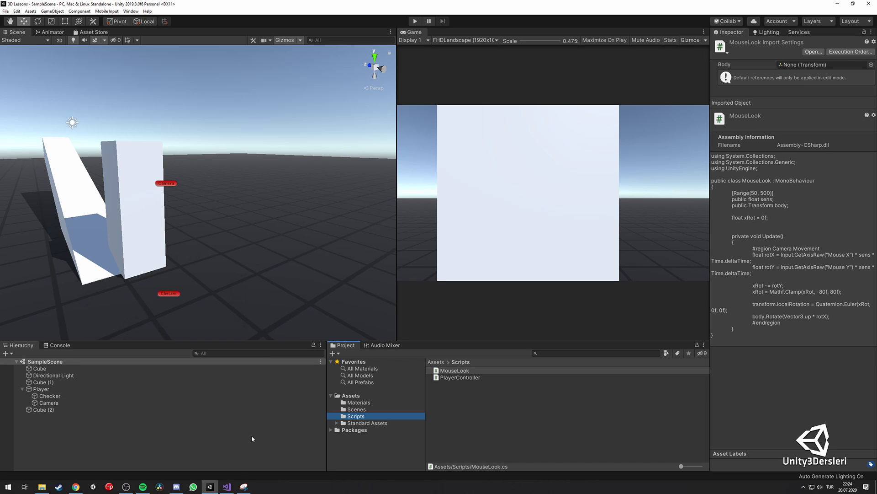
Expand MouseLook's Camera Movement region in a maximized Visual Studio window
left_click(227, 486)
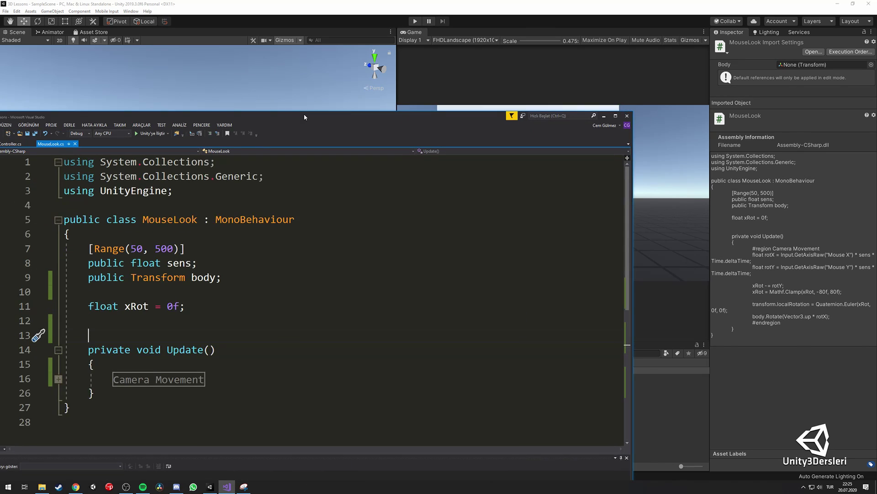
left_click_drag(303, 113, 450, 2)
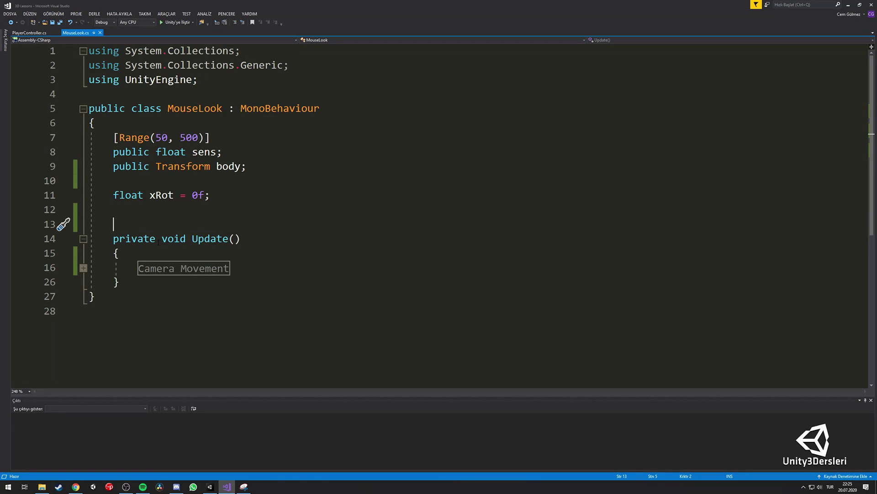
left_click(83, 268)
scroll(274, 205, "down", 2)
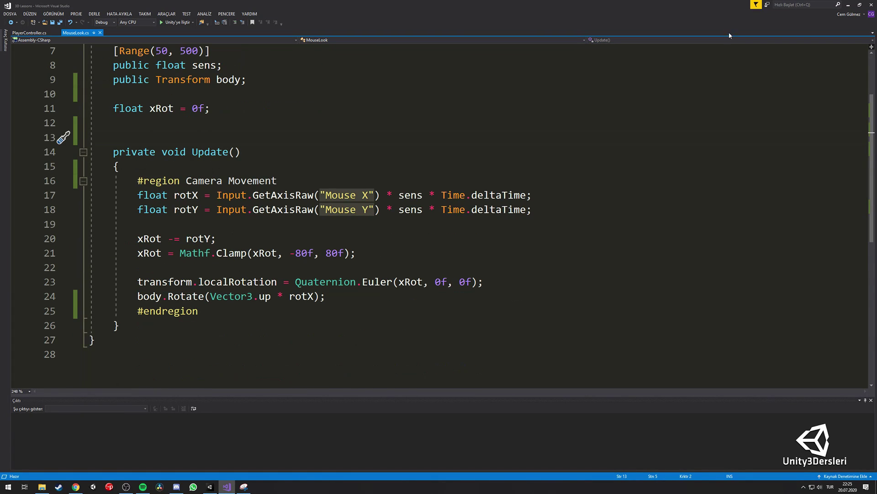
Back in Unity, enable Maximize On Play and widen the Game view
left_click(848, 5)
left_click(602, 40)
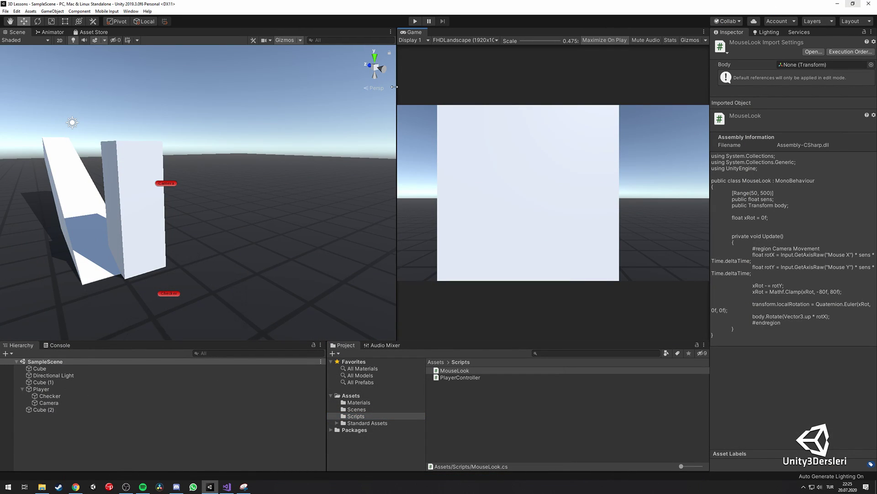
left_click_drag(394, 86, 310, 87)
Play the scene to test mouse look, stop it, and return to MouseLook.cs
left_click(415, 21)
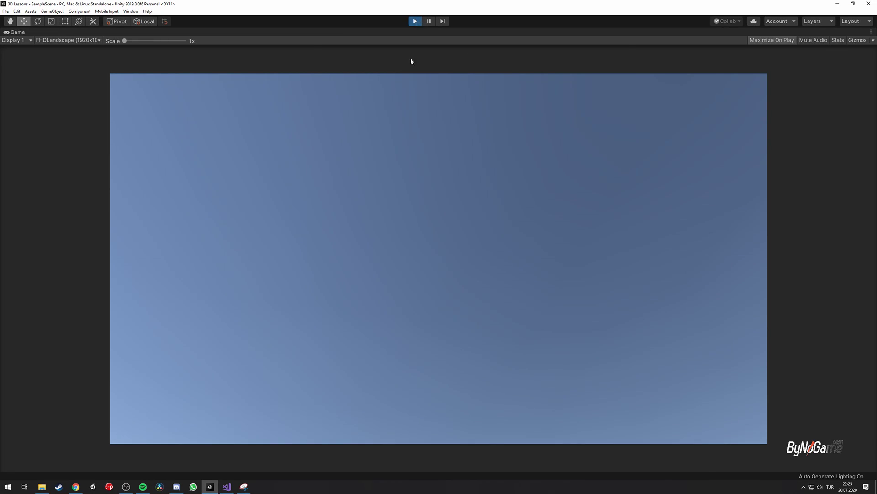
left_click(415, 21)
left_click(227, 486)
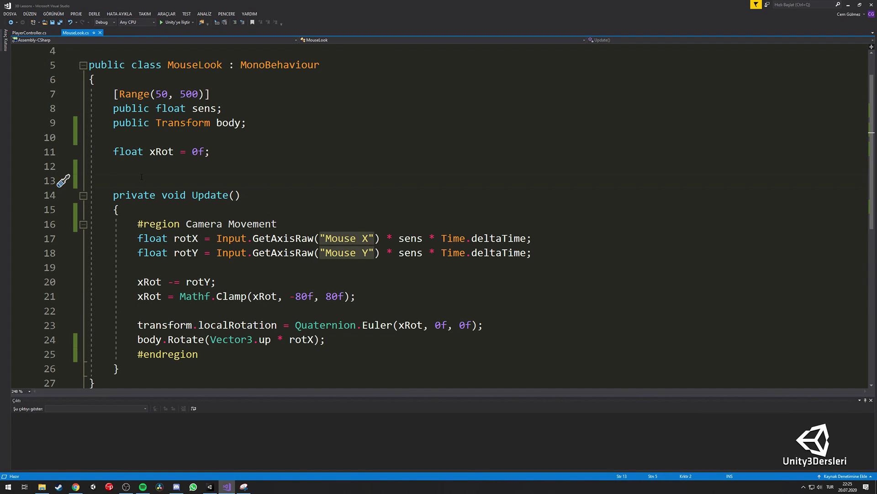
Add a Start method to MouseLook that sets Cursor.visible = false
key("Return")
key("Up")
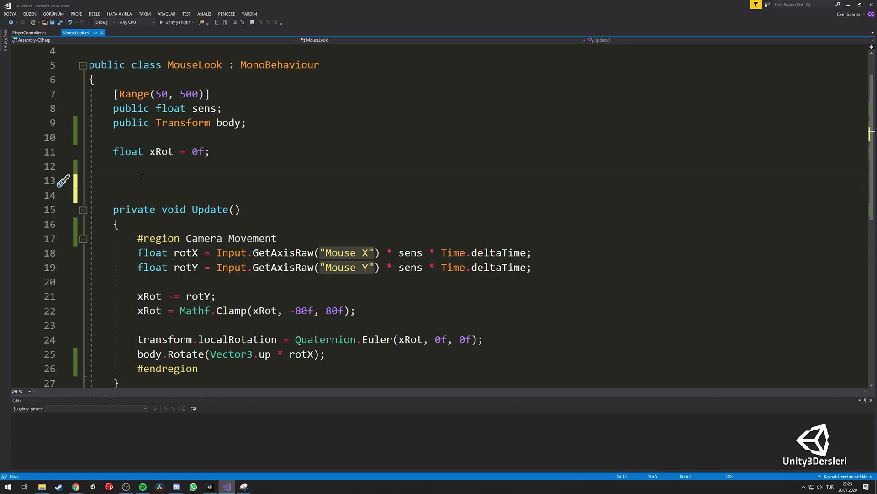
type("void st")
key("Return")
type("Cu")
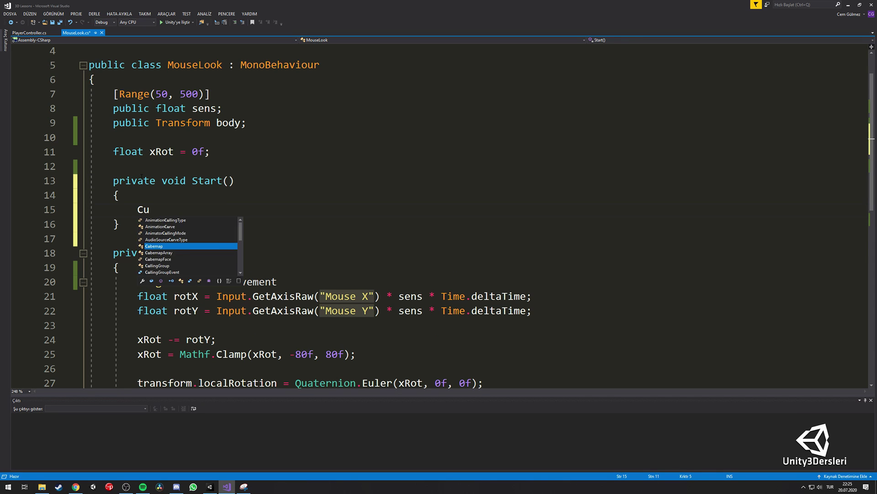
type("rsor.visible = false")
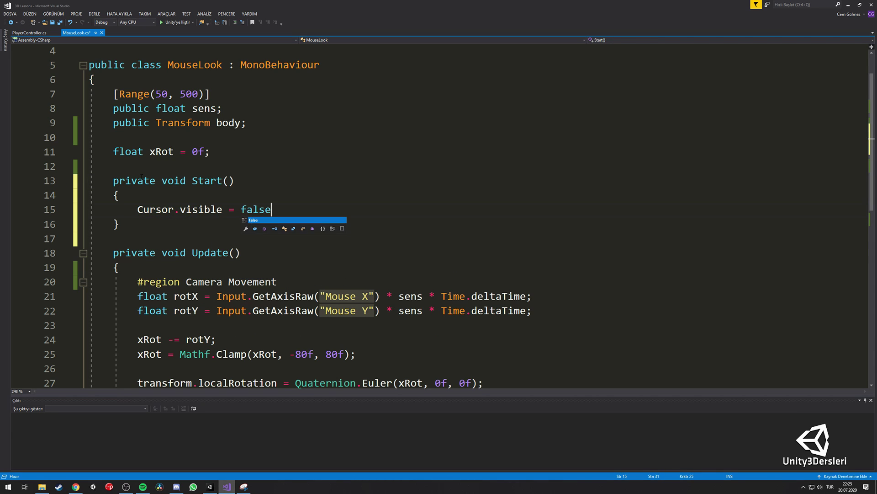
type(";")
key("Return")
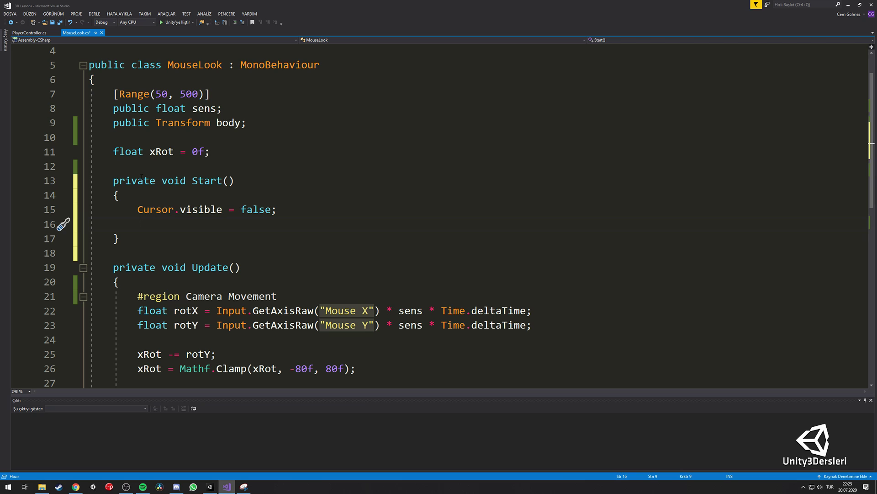
Lock the cursor with Cursor.lockState = CursorLockMode.Locked and save the script
type("Cursor.")
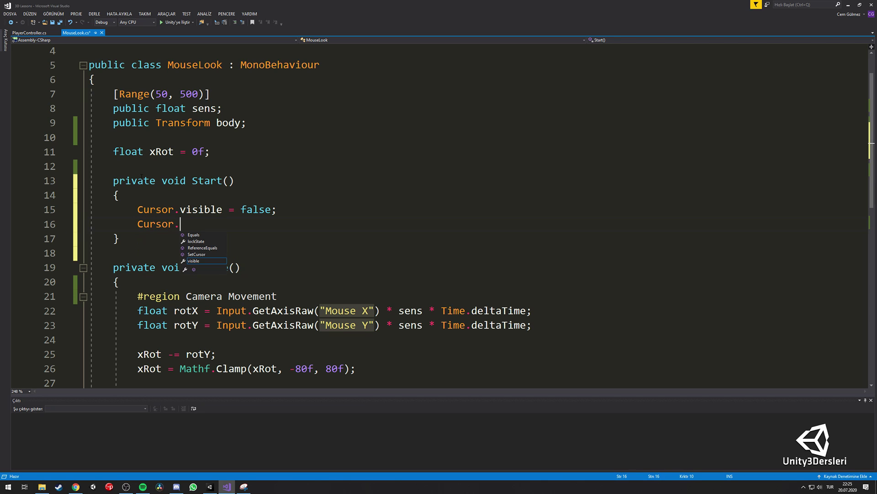
type("locl")
key("Return")
key("BackSpace")
key("BackSpace")
key("BackSpace")
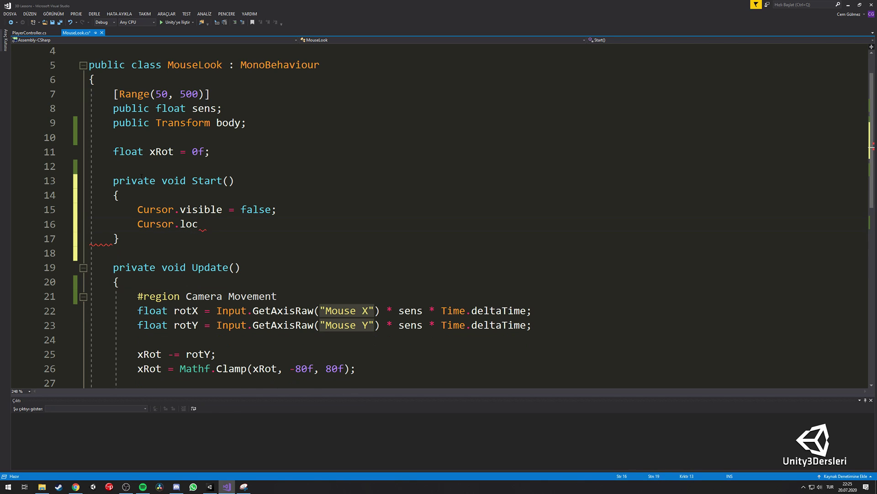
type("lock")
key("Tab")
type("= C")
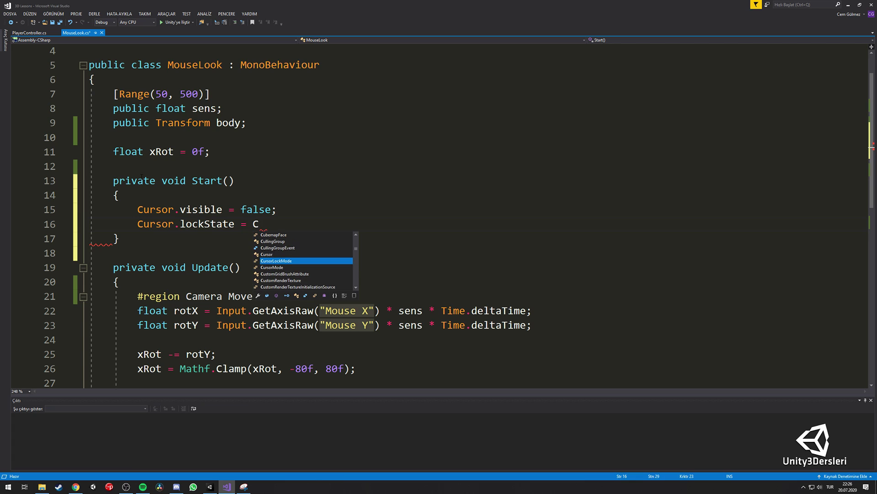
type("ursor")
key("Tab")
type(".")
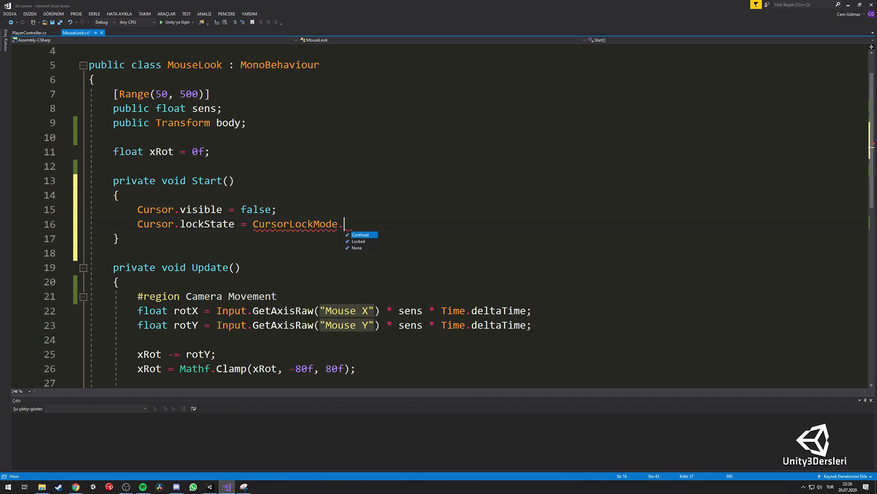
type("Locked;")
key("ctrl+s")
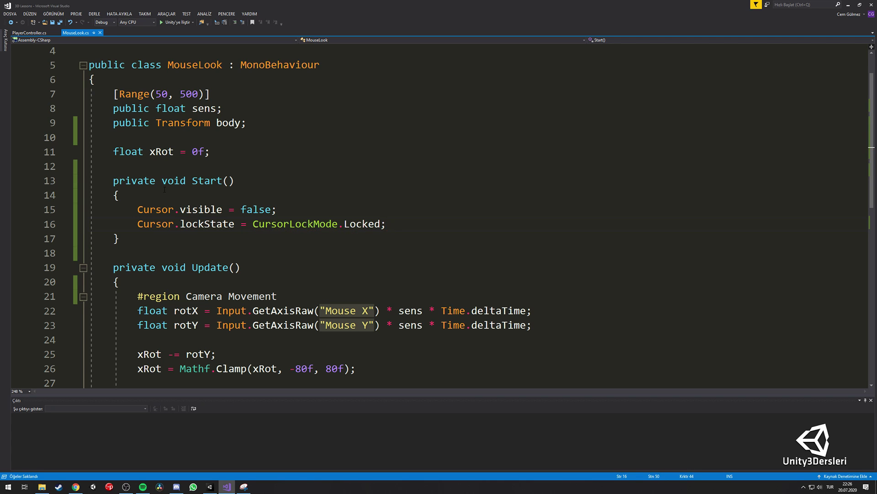
Collapse the Camera Movement region and add a blank line below it in Update
mouse_move(203, 220)
scroll(202, 220, "down", 2)
scroll(203, 220, "down", 1)
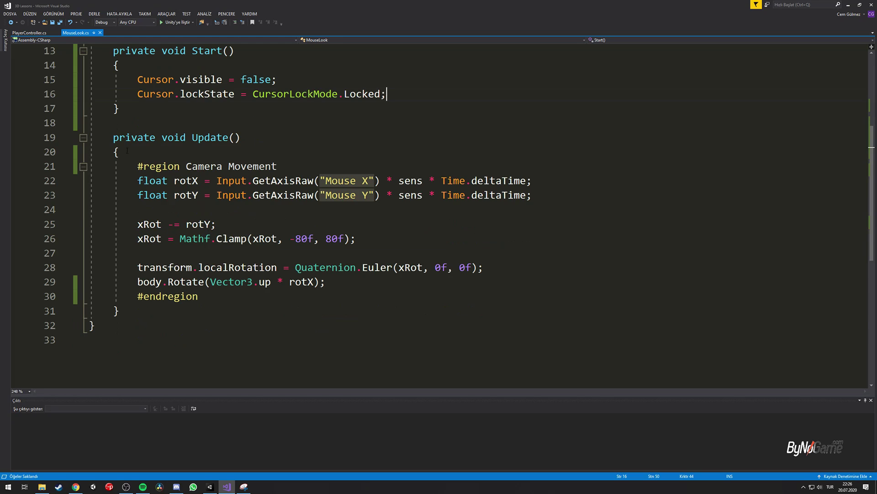
left_click(77, 168)
left_click(235, 167)
key("Return")
key("Return")
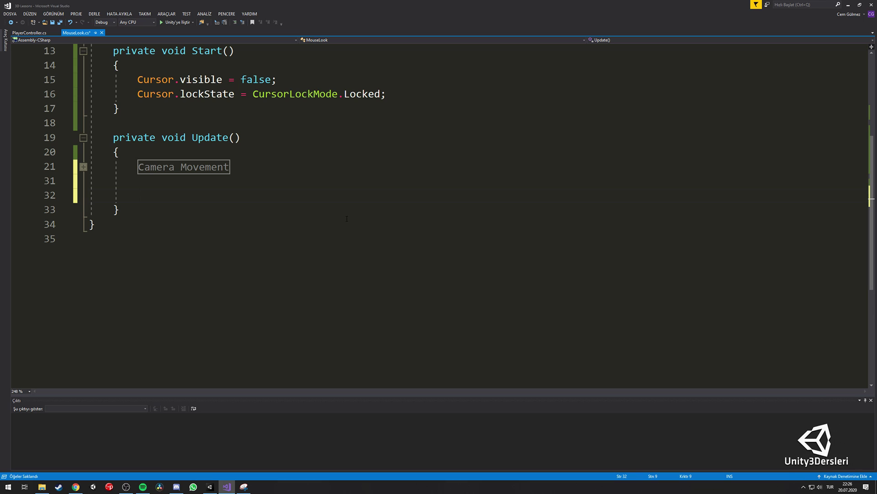
scroll(348, 219, "up", 4)
Declare public Transform leaner, public float zRot and bool isRotating above Start, then save
key("Return")
key("Return")
key("Up")
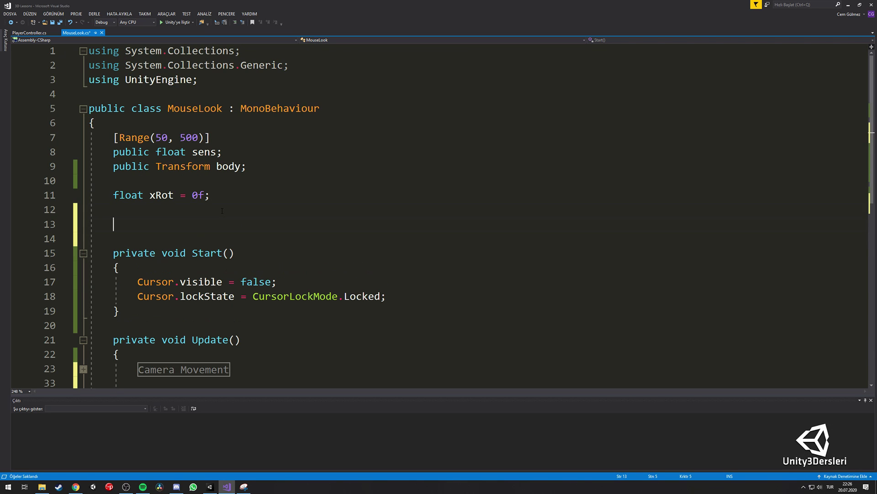
type("public Transform ")
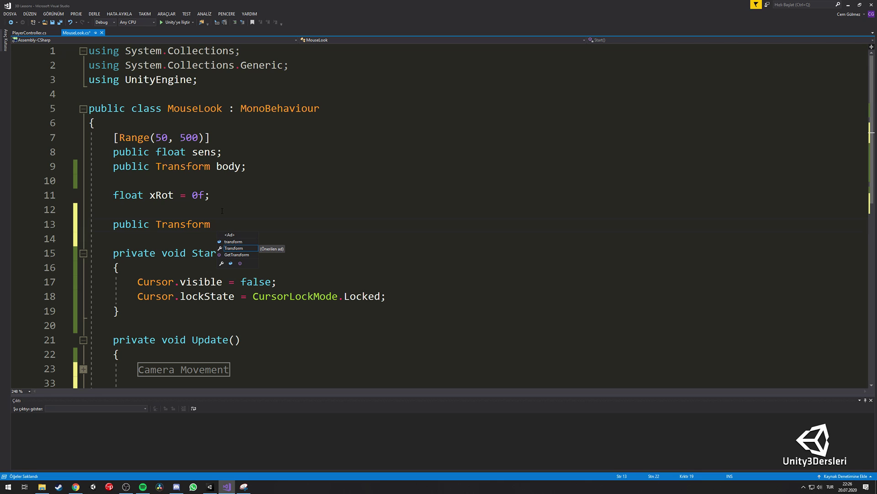
type("leaner;")
key("Return")
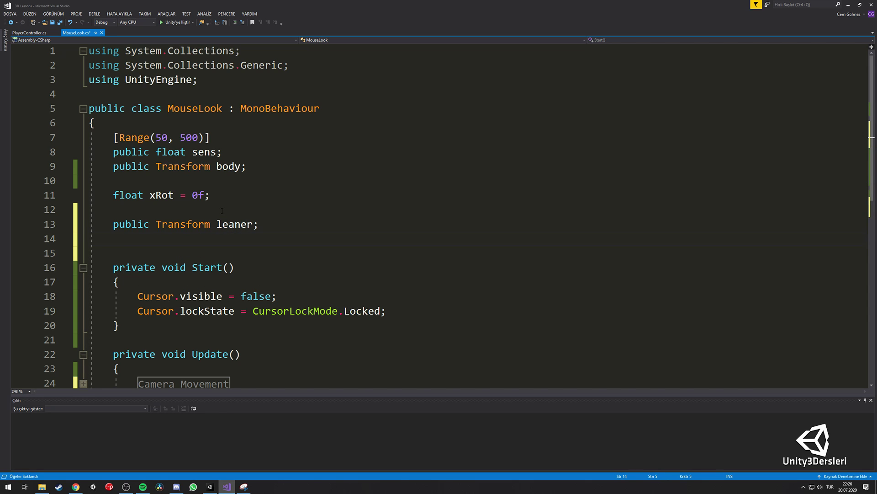
key("ctrl+s")
type("pu")
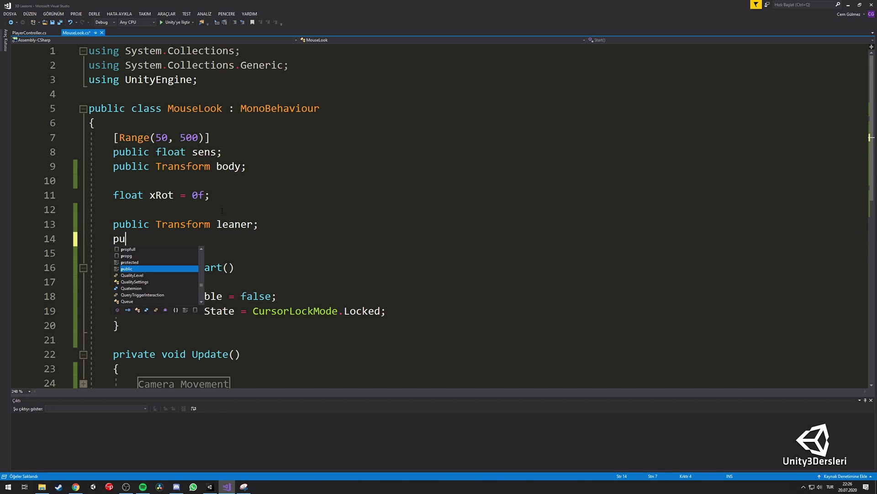
type("blic float z")
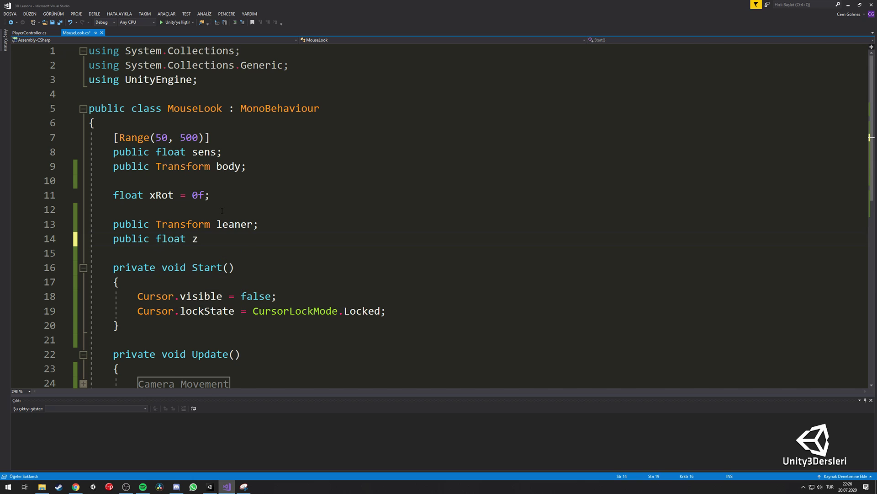
type("Rot;")
key("Return")
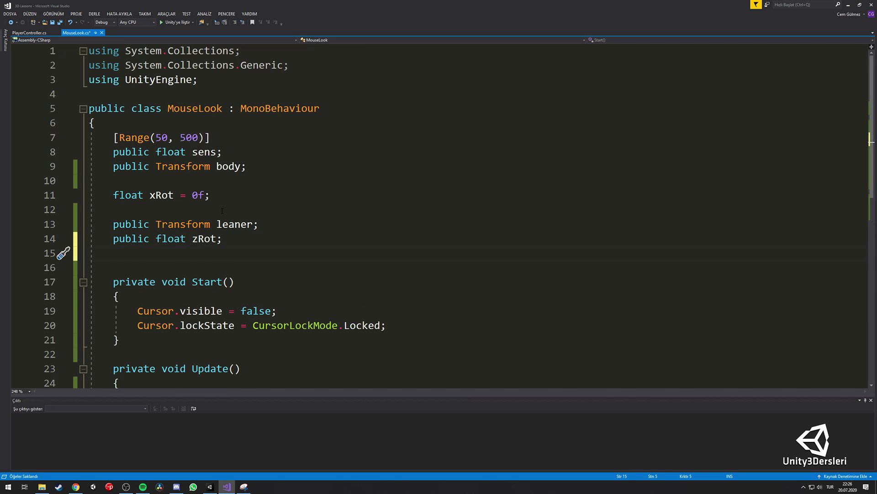
type("pu")
key("BackSpace")
key("BackSpace")
type("bool isRotating;")
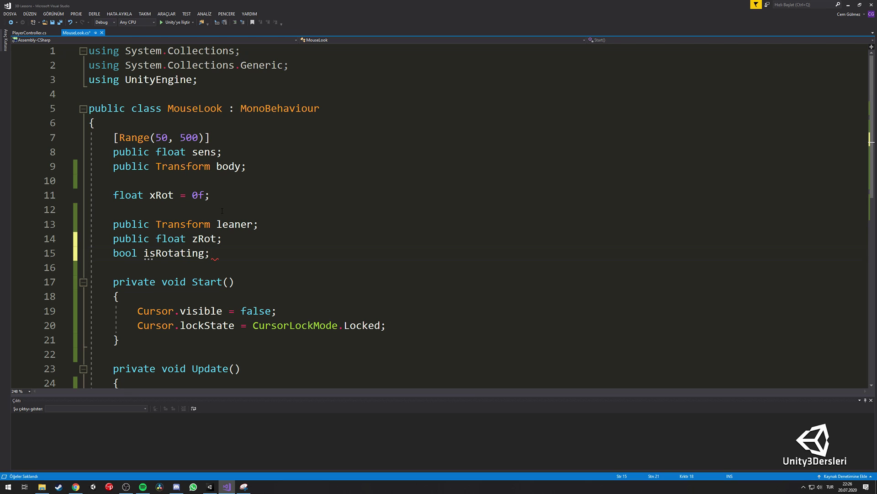
key("ctrl+s")
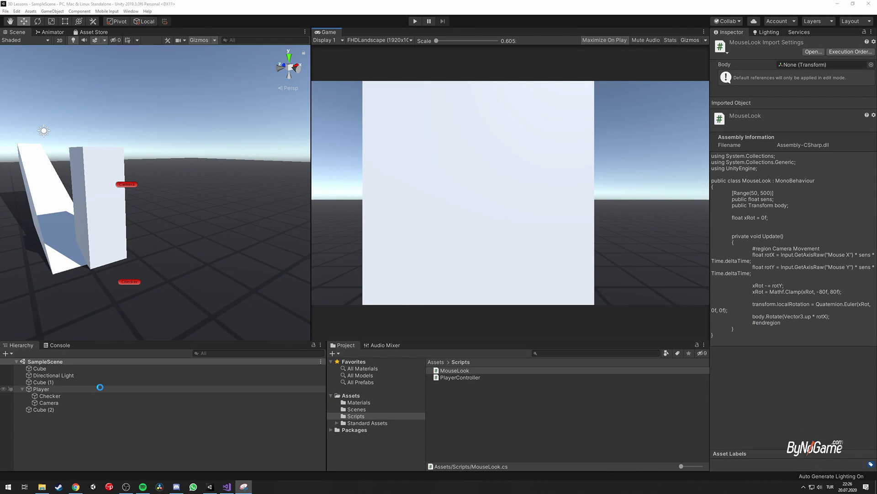
Add an empty child named Leaner under Player and set its Position Y to -0.45
left_click(43, 389)
right_click(42, 391)
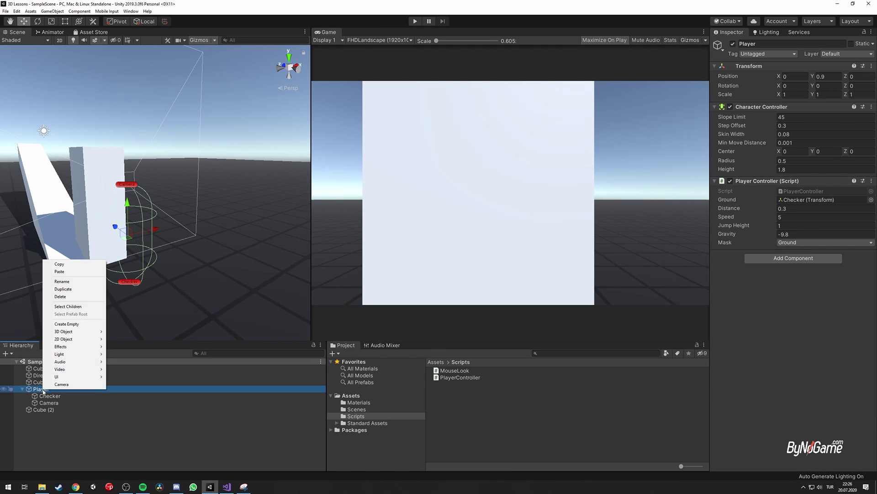
left_click(66, 326)
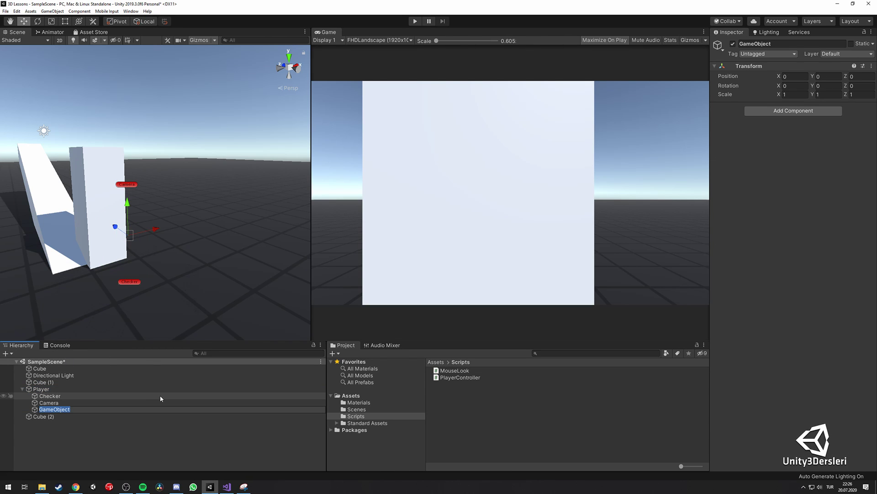
type("Leaner")
key("Return")
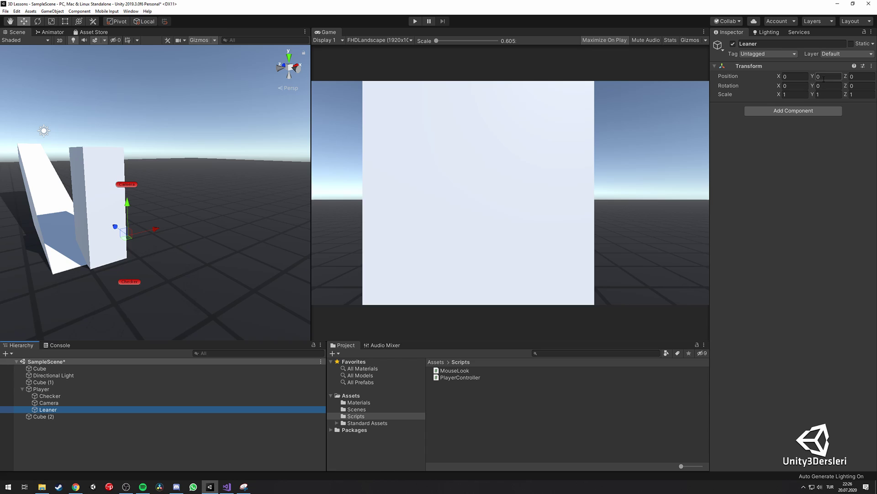
left_click_drag(813, 78, 833, 75)
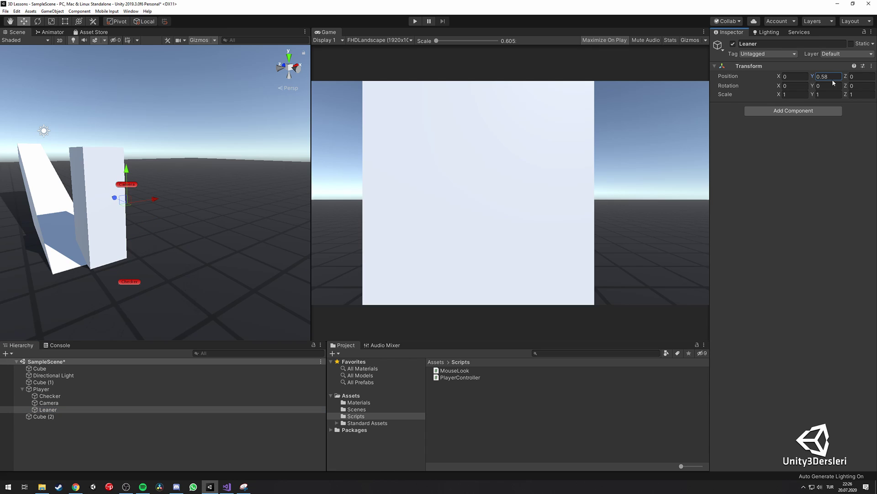
left_click(830, 78)
type("-")
type(".45")
Parent the Camera to Leaner and preview leaning by rotating Leaner with the Rotate tool
left_click_drag(143, 280, 154, 267, "alt")
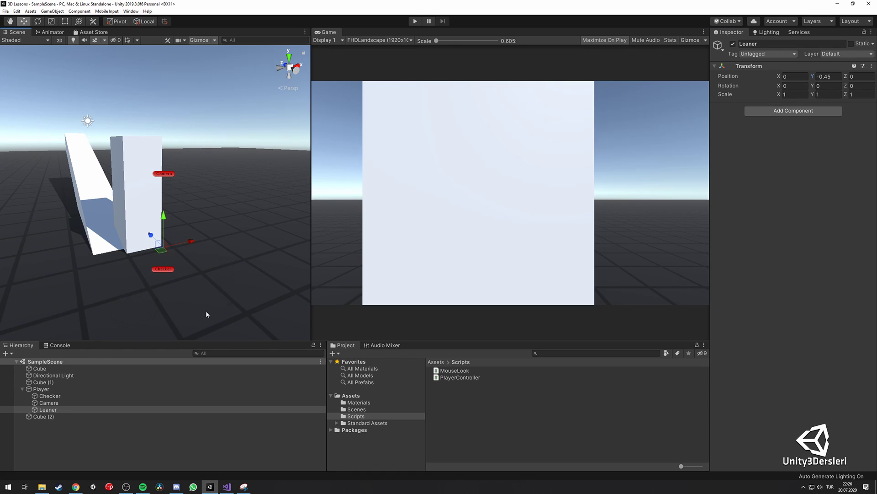
left_click_drag(50, 403, 54, 409)
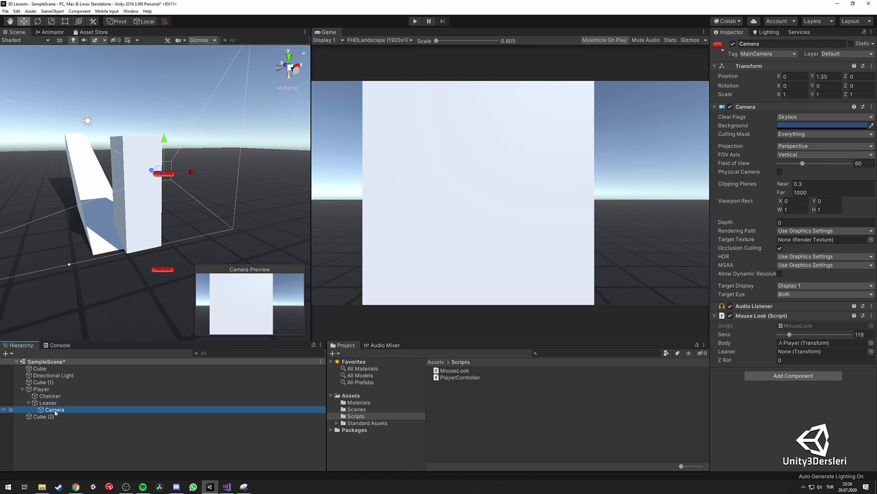
left_click(50, 402)
left_click_drag(151, 277, 160, 278, "alt")
key("e")
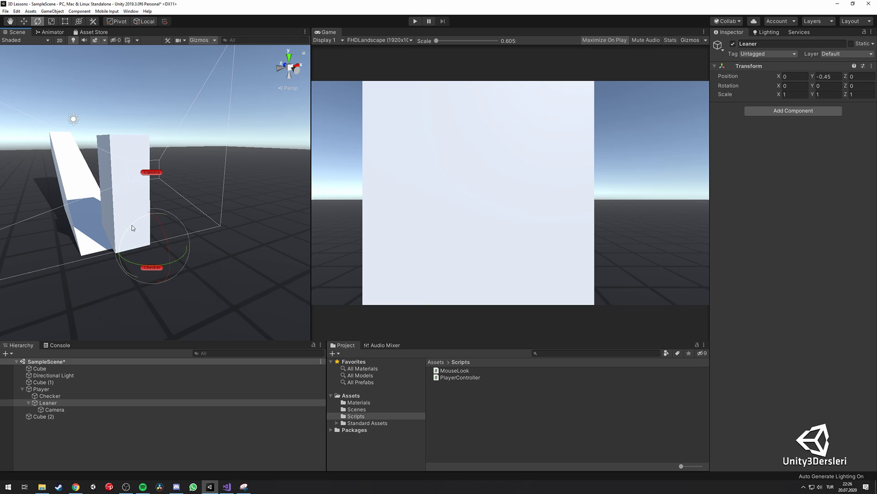
left_click_drag(132, 228, 147, 219)
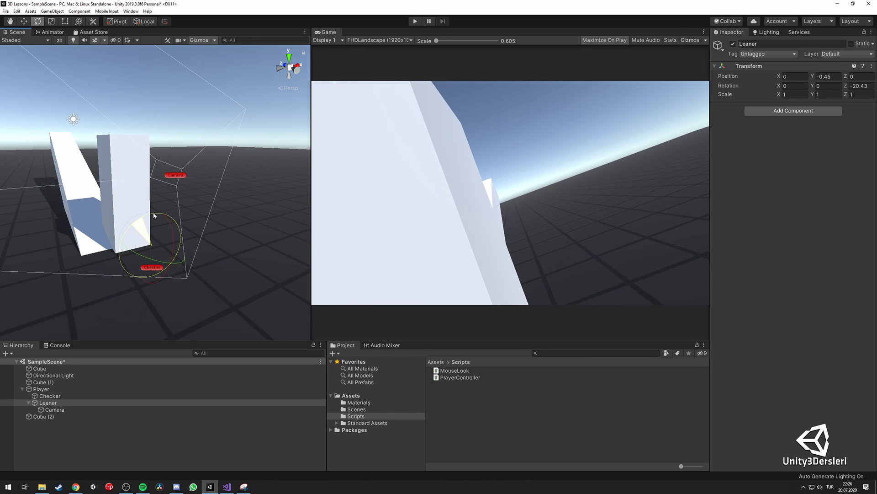
mouse_move(154, 215)
left_mouse_down()
mouse_move(120, 252)
mouse_move(219, 185)
mouse_move(299, 306)
left_mouse_up()
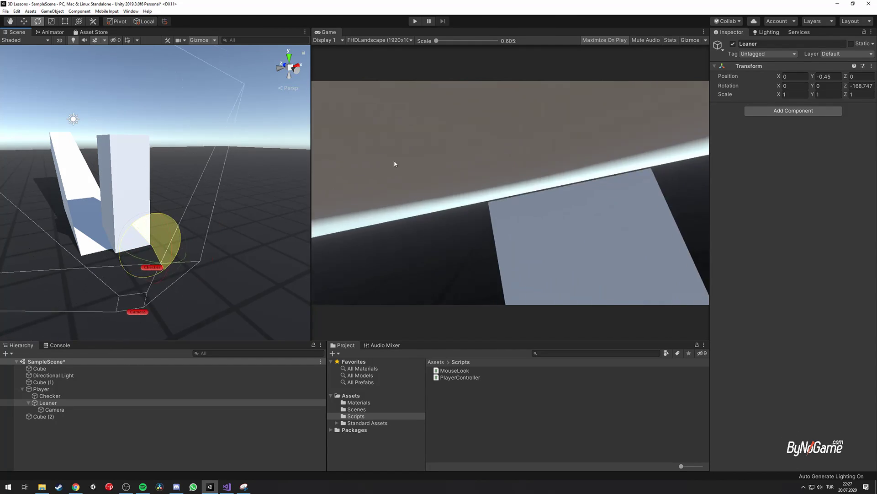
left_click(244, 487)
Add an empty if (Input.GetKey(KeyCode.E)) block in Update
scroll(177, 207, "down", 5)
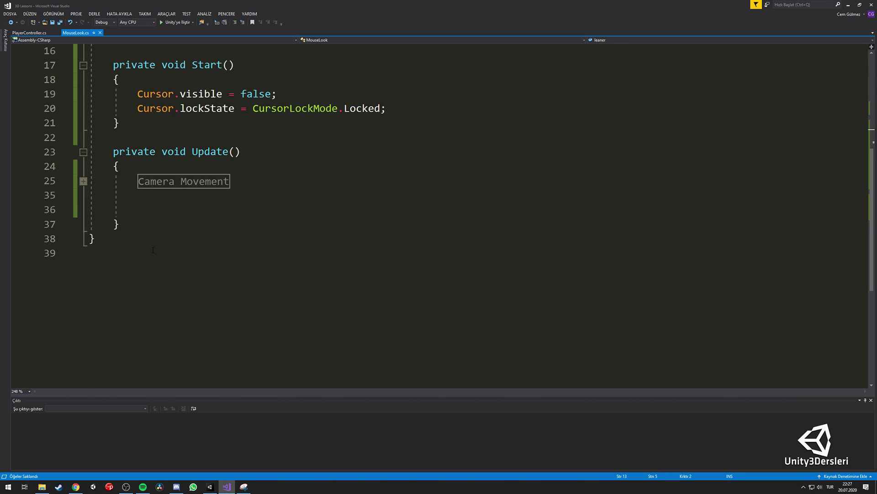
left_click(176, 207)
type("if(Inp")
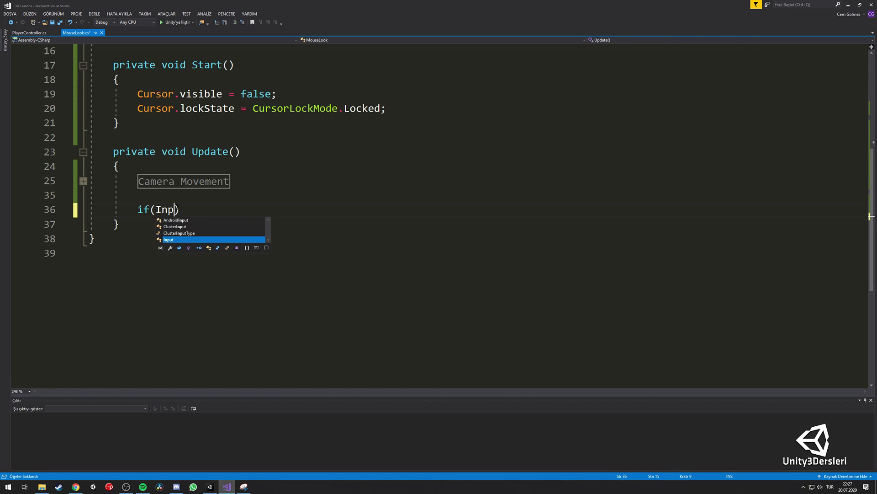
type("ut.getkey")
key("Tab")
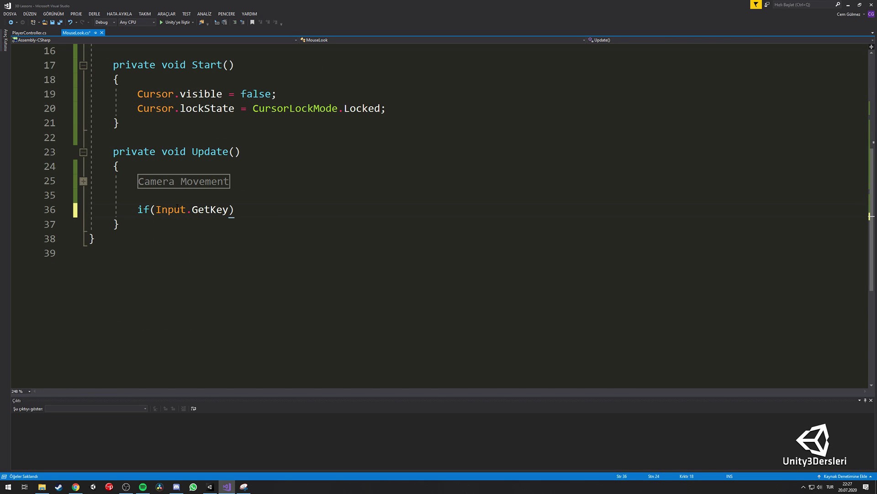
type("(KeyCode.")
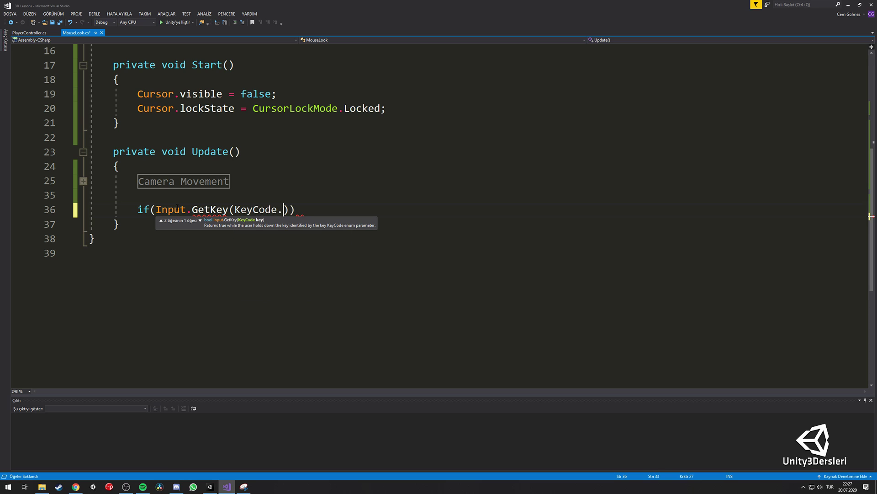
type("E")
key("Right")
type("{û")
key("Return")
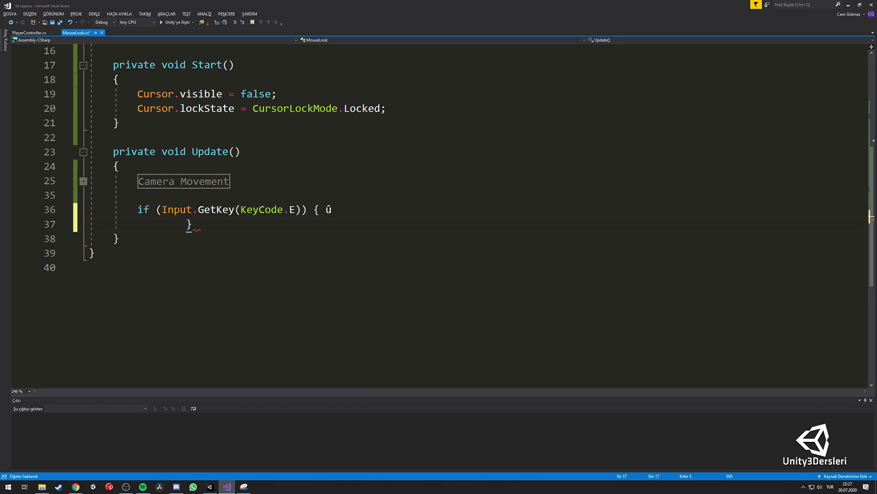
key("BackSpace")
key("BackSpace")
key("BackSpace")
key("Left")
key("Left")
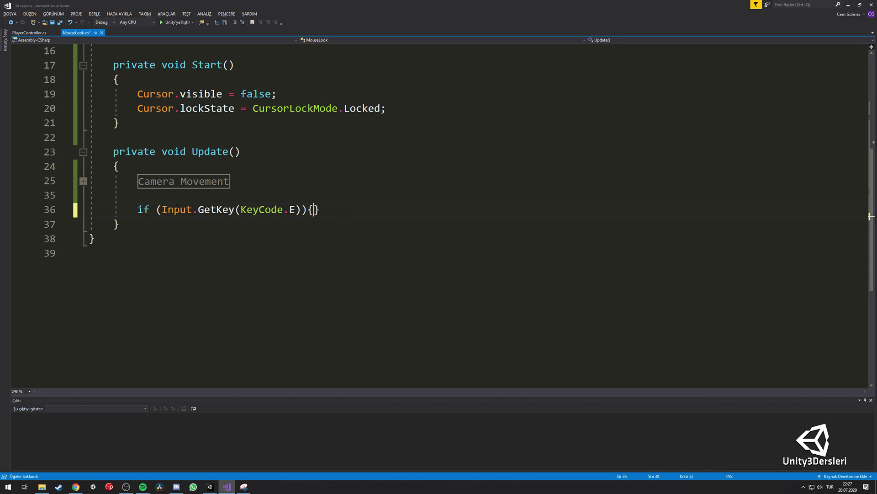
key("Return")
key("Return")
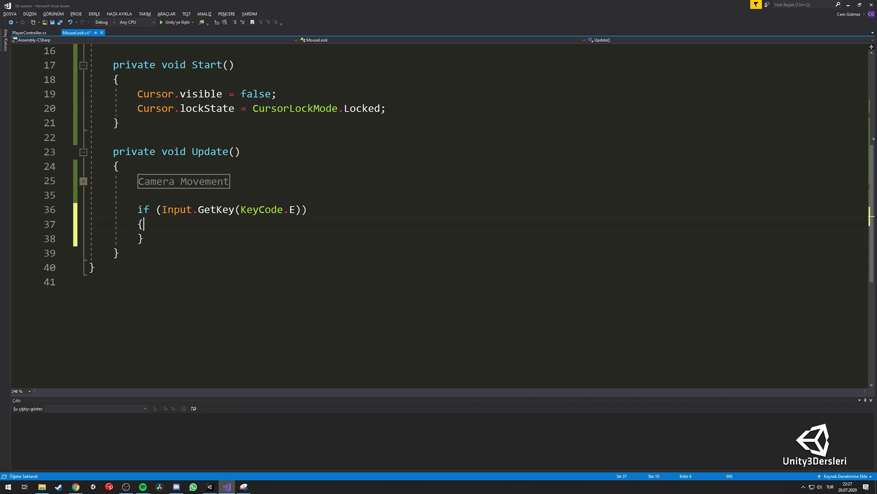
key("Return")
key("Down")
key("Return")
key("Return")
Add an empty if (Input.GetKey(KeyCode.Q)) block below it
type("if(")
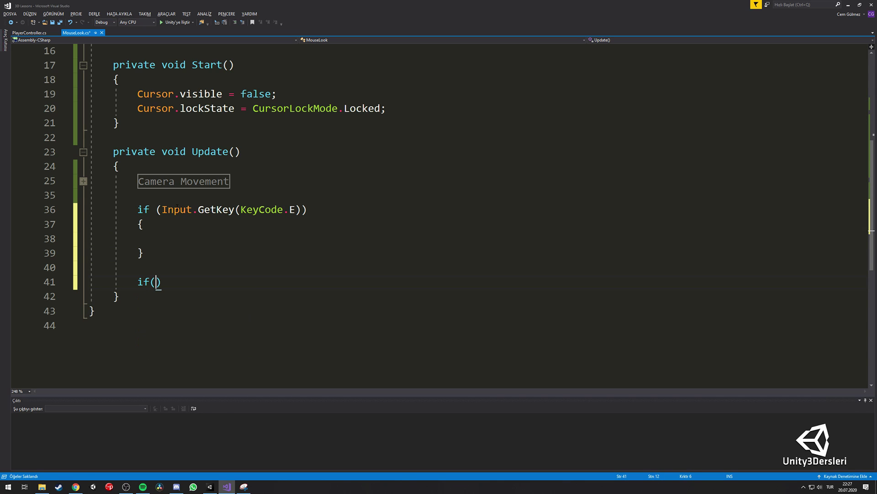
type("Input.getkey")
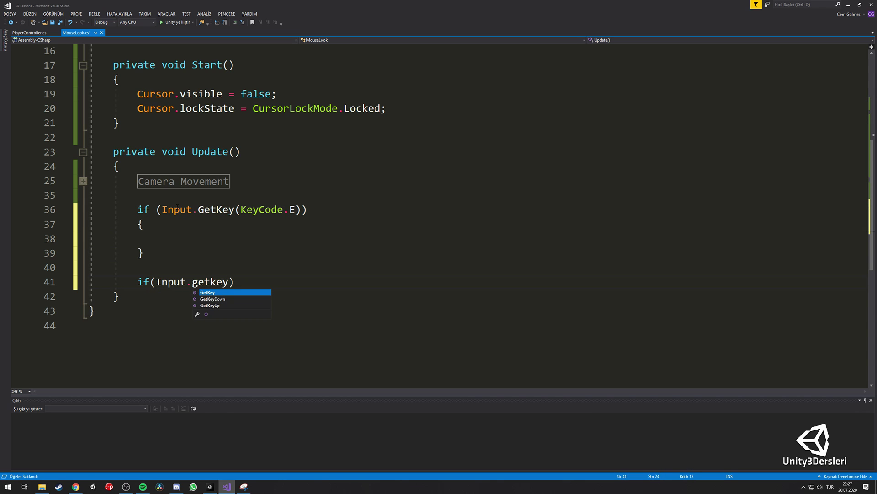
type(")")
key("Left")
type("KeyCod")
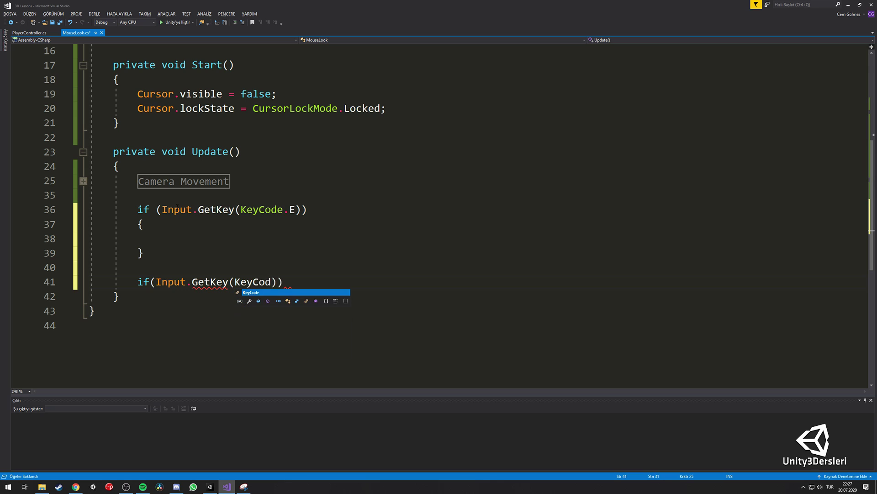
type("e.q")
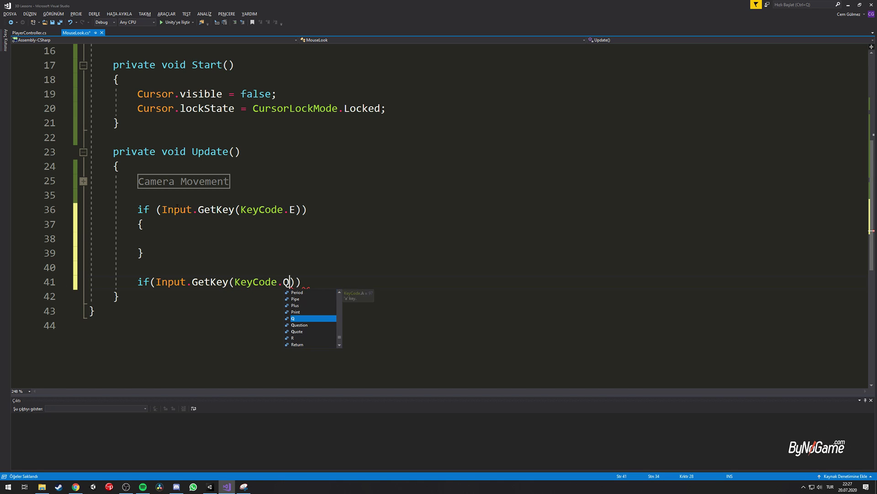
type(")){")
key("Return")
key("Down")
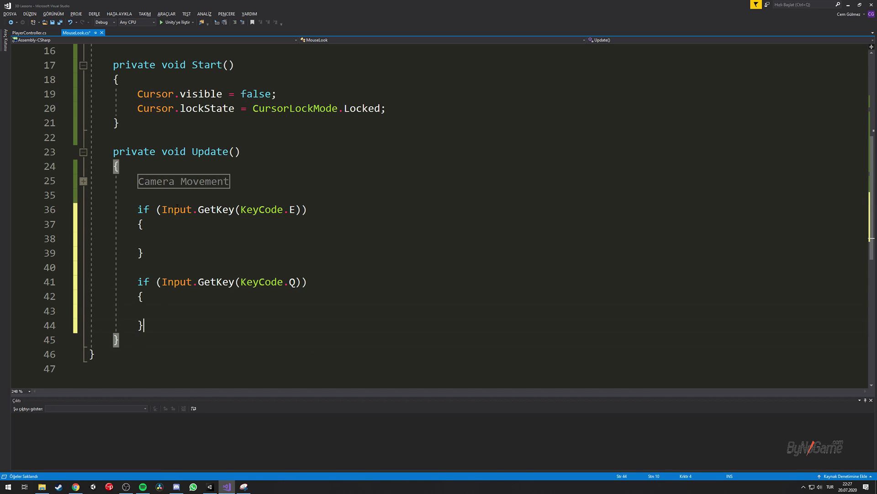
key("End")
key("Return")
key("Return")
Add an if block for GetKeyUp(KeyCode.Q) || GetKeyUp(KeyCode.E) and save MouseLook.cs
type("if(Inpu")
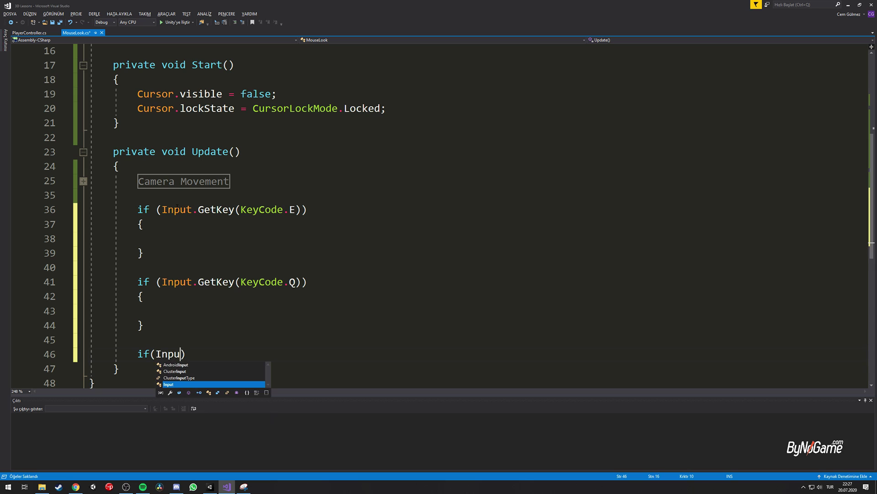
type("t.getkeyup(")
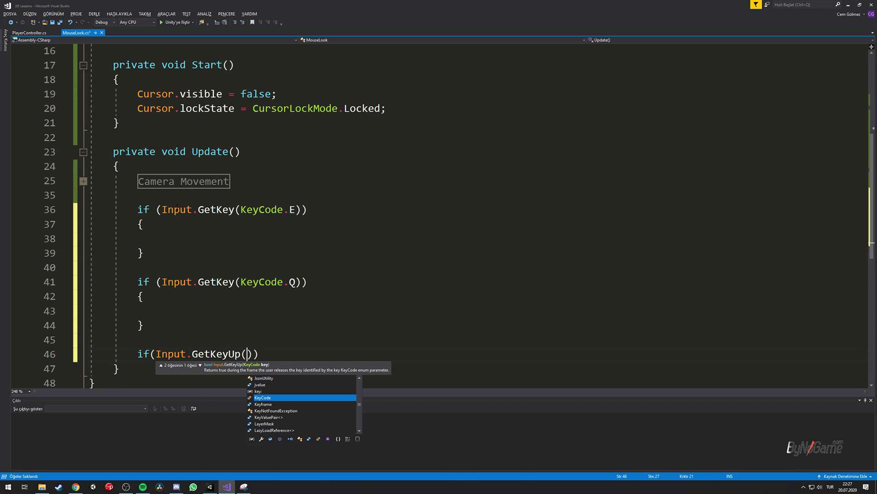
type("keyc.")
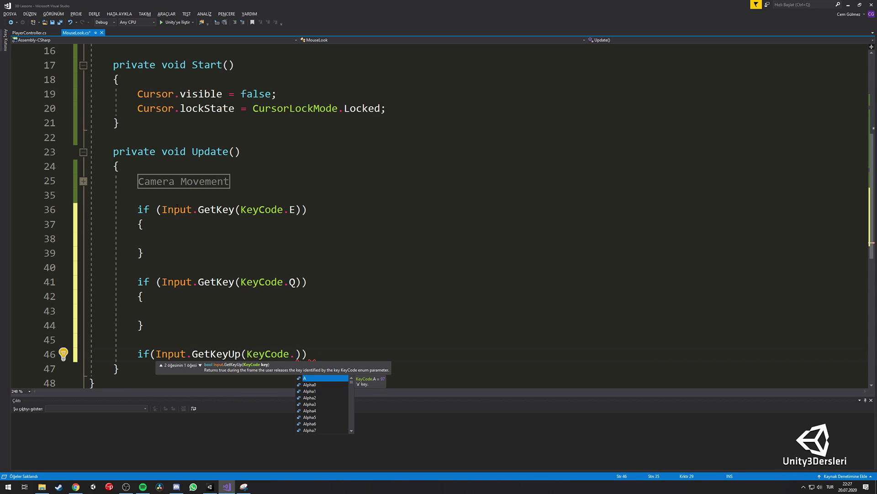
type("Q")
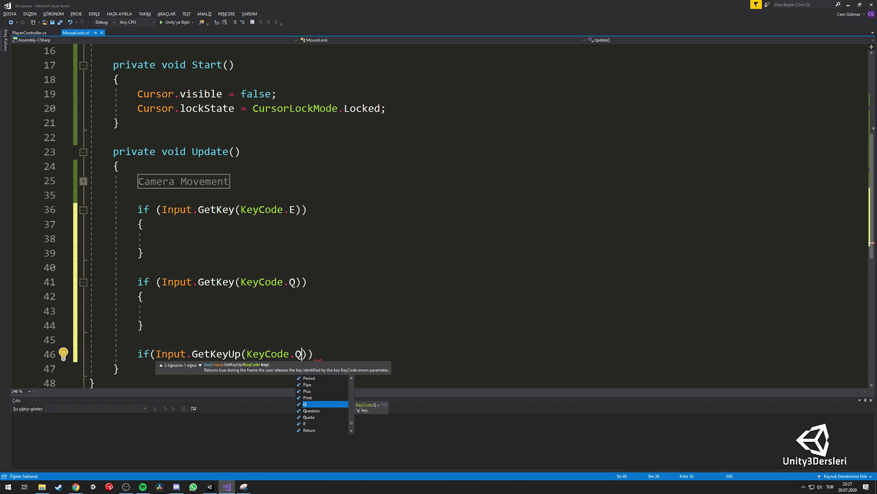
type(") |")
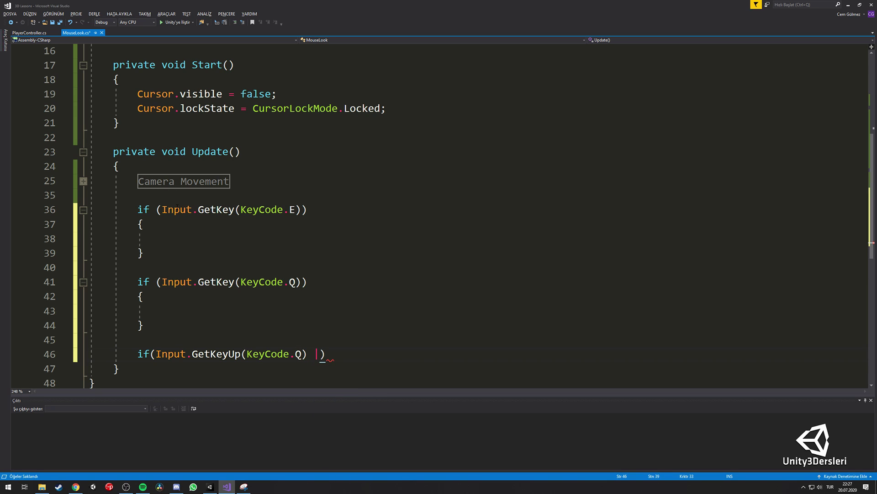
type(" Input")
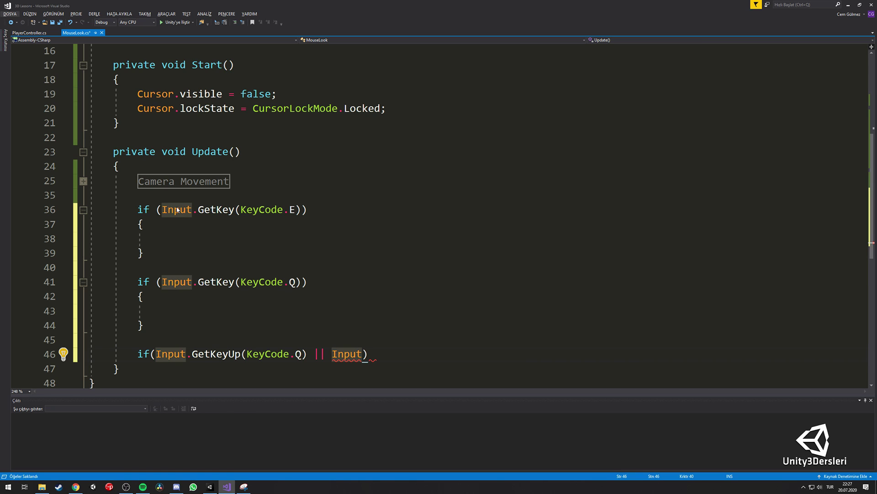
type(".Get")
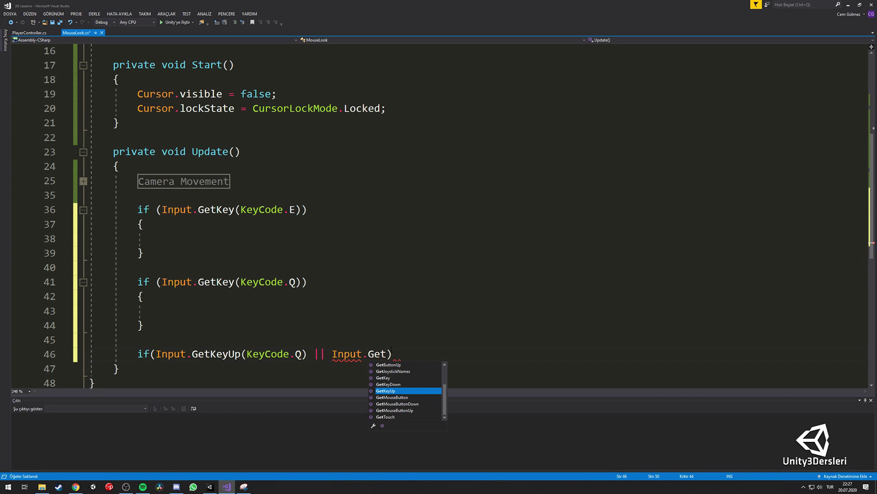
type("Ke")
key("Down")
key("Down")
type("(")
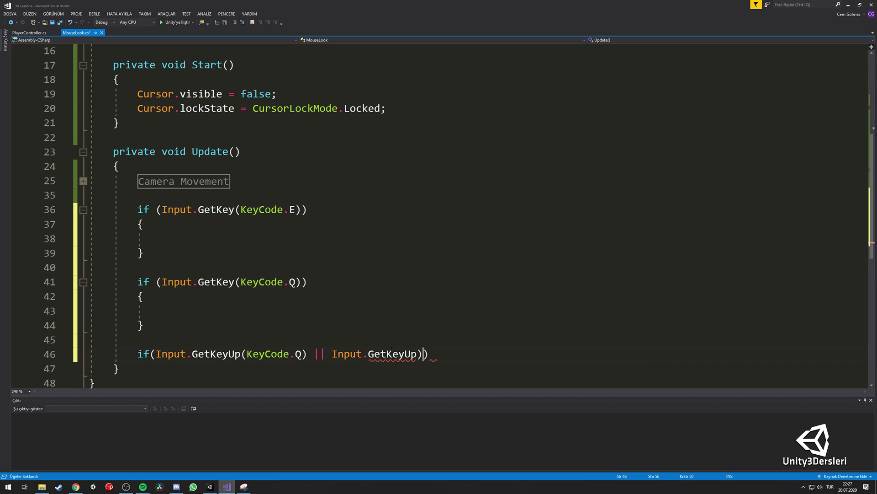
type("(Key")
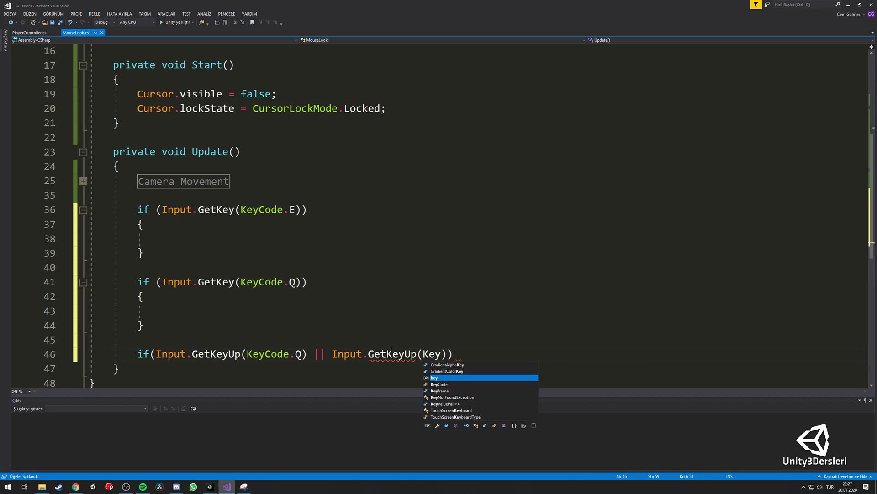
type("Code.E")
key("End")
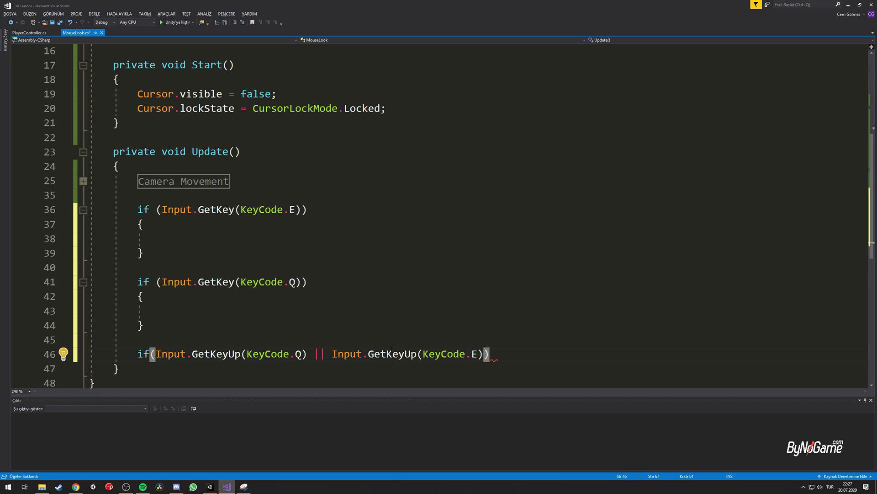
type("){")
key("Return")
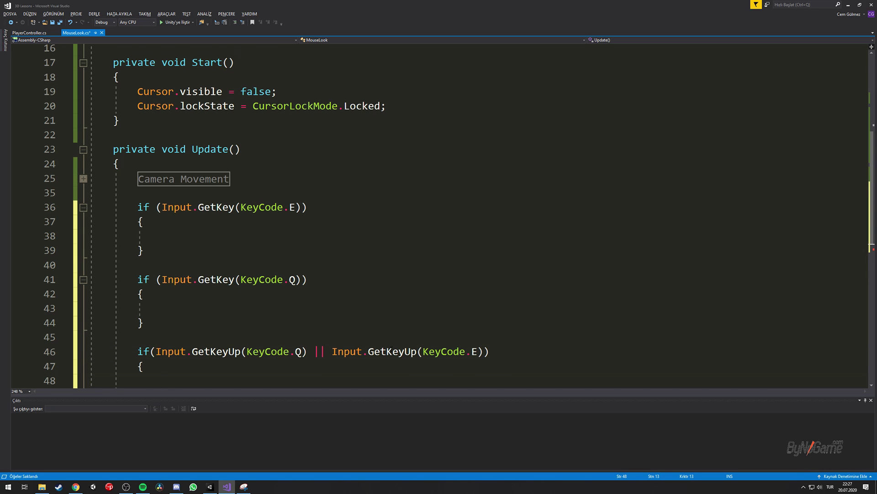
scroll(438, 214, "down", 1)
key("ctrl+s")
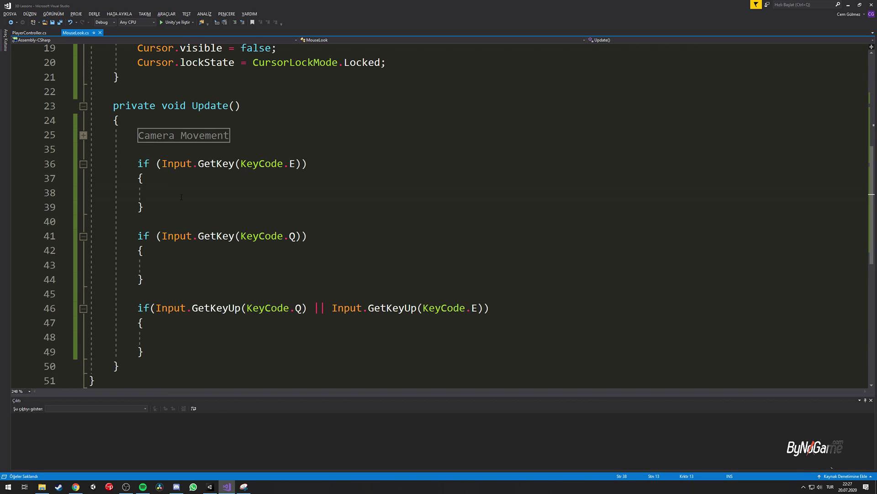
Lerp zRot toward -20.0f in the E block and 20.0f in the Q block, at 5f * Time.deltaTime
type("zRot = ")
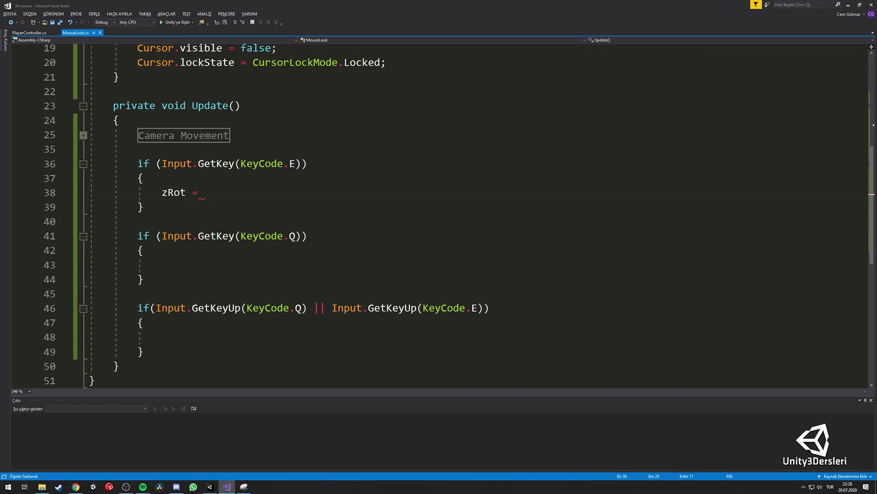
type("Mathf.Le")
key("Tab")
type("(")
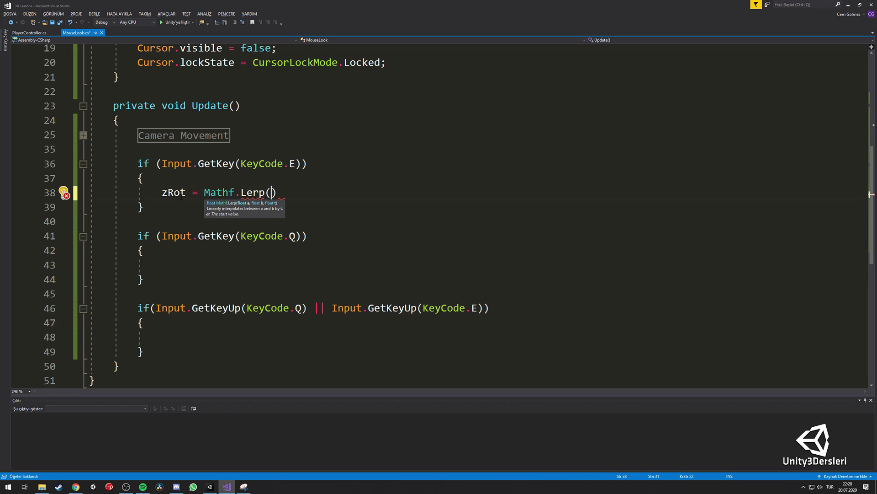
type("zRot, -20.0f")
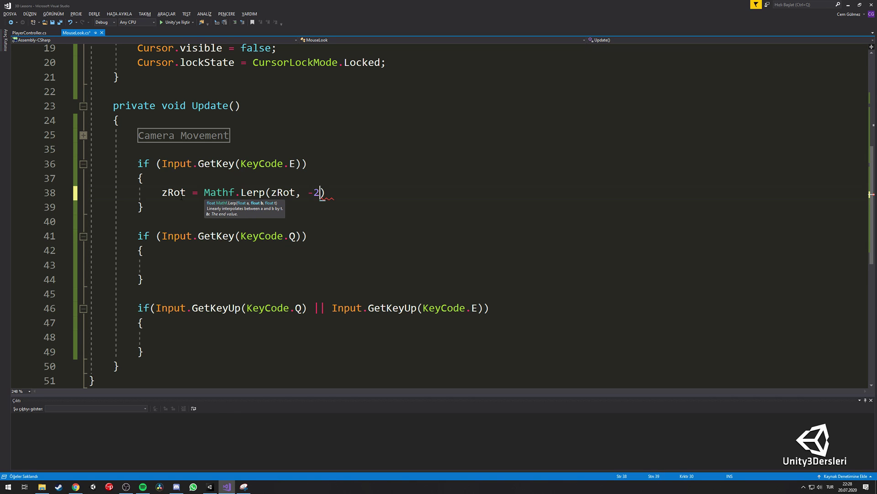
type(", 5f")
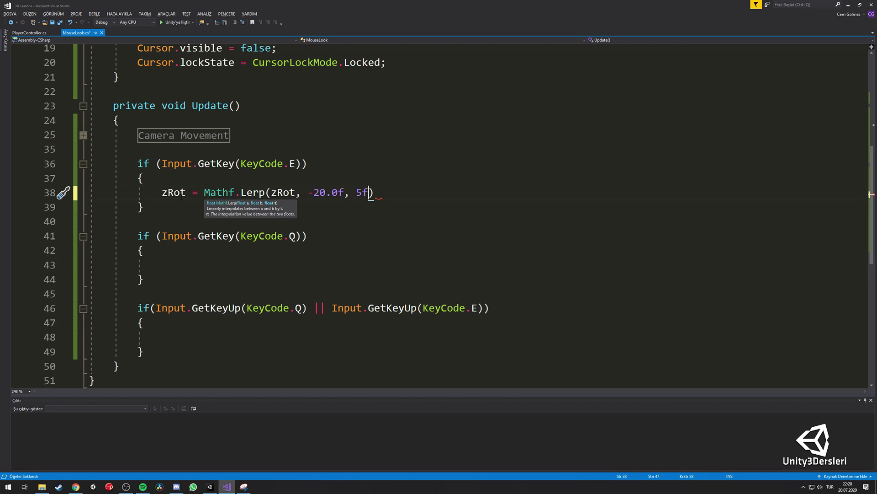
type(" * Time.deltaTime)")
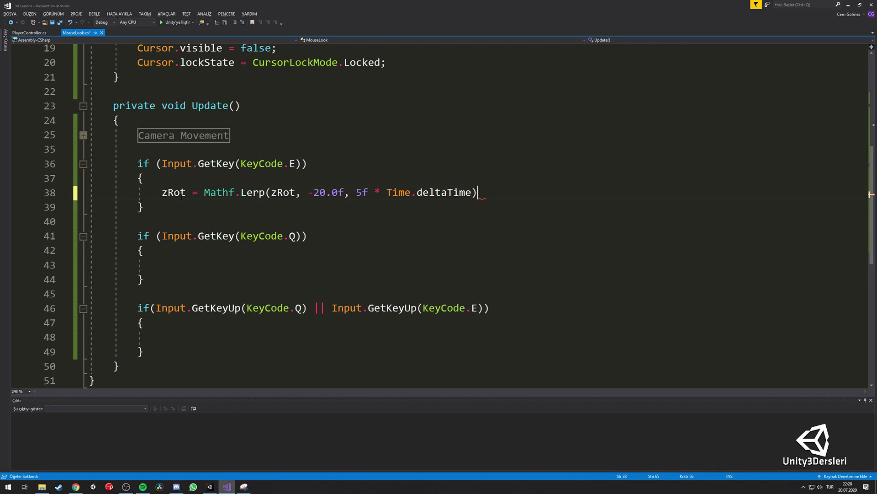
type(";")
left_click(171, 262)
type("zRot = Mathf.Lerp(zRot, -20.0f, 5f * Time.deltaTime);")
left_click(313, 265)
key("BackSpace")
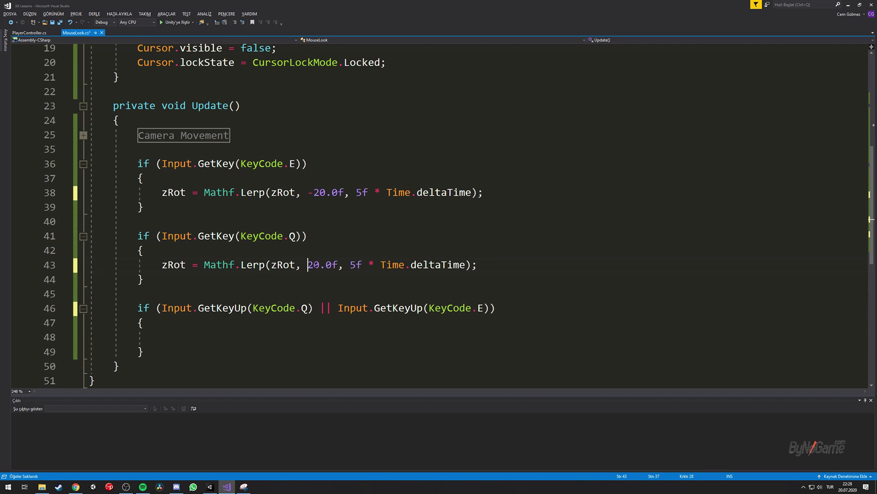
left_click(289, 307)
left_click(326, 265)
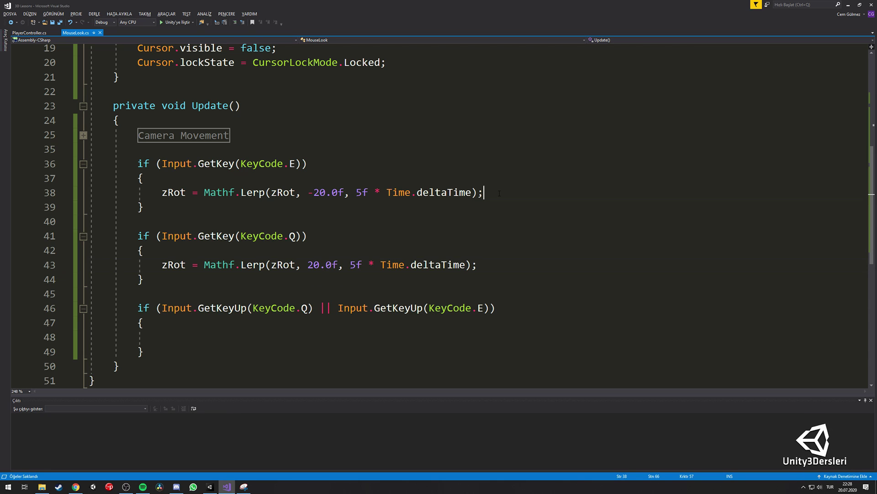
Set isRotating = true in both the E and Q blocks
key("Return")
type("isRo")
key("Tab")
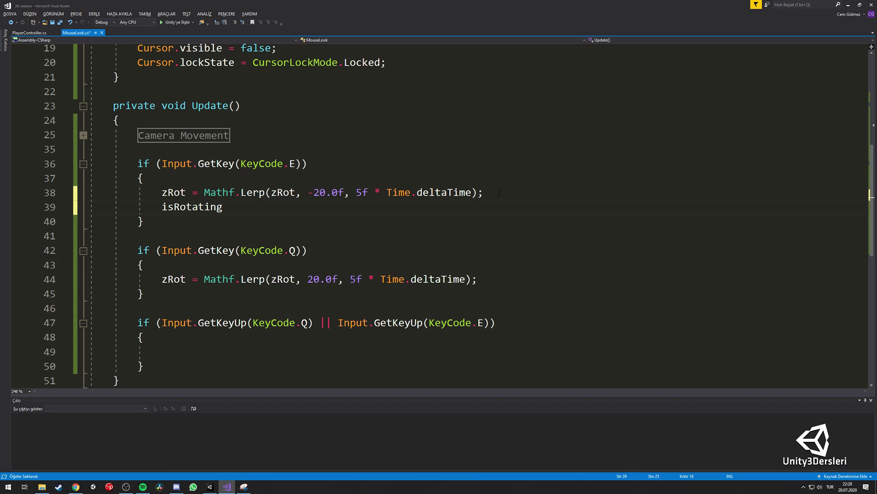
type(" = true;")
key("Return")
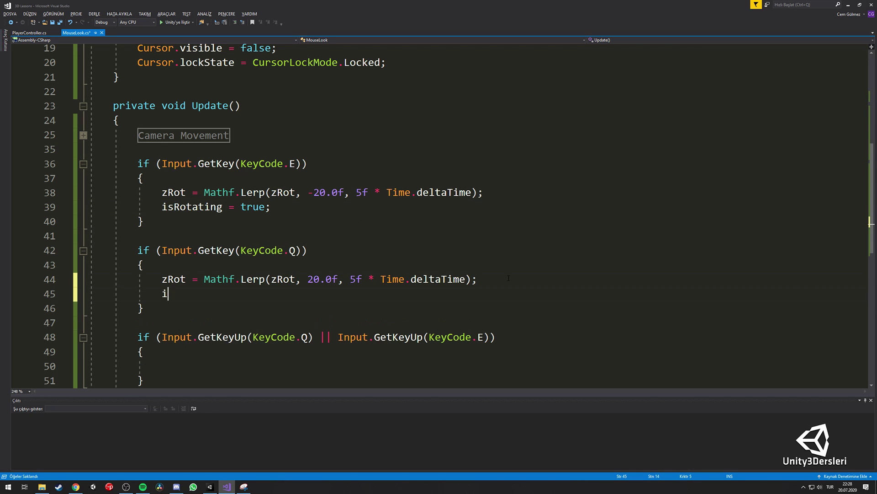
type("isR")
key("Tab")
type("= true")
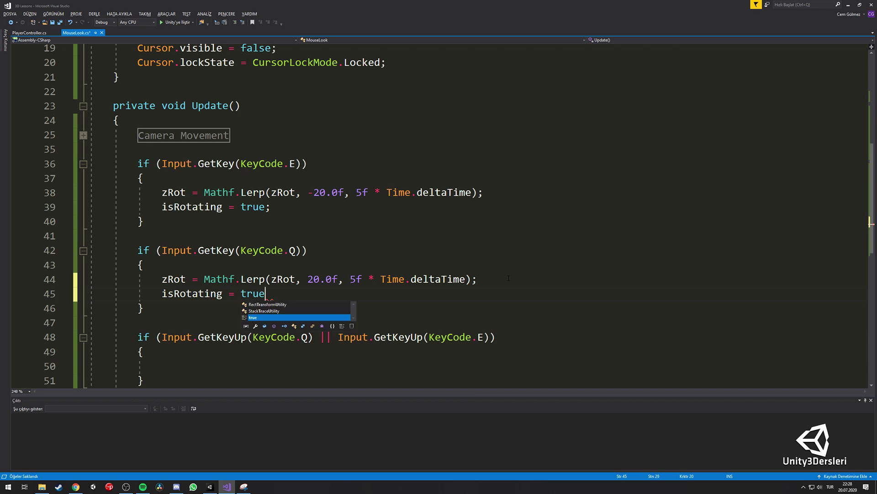
type(";")
scroll(524, 270, "down", 2)
left_click(524, 270)
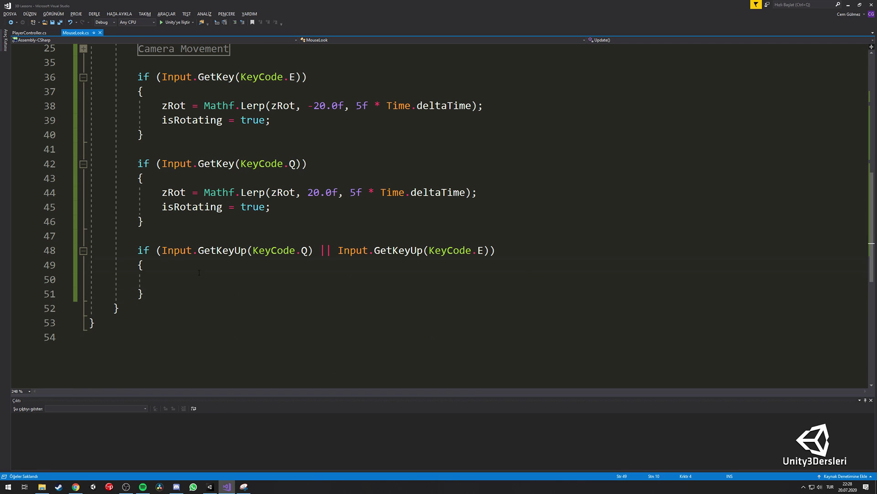
scroll(192, 284, "down", 5, "ctrl")
Select the Camera, play the scene, and hold E to watch Mouse Look's Z Rot approach -18
left_click(848, 5)
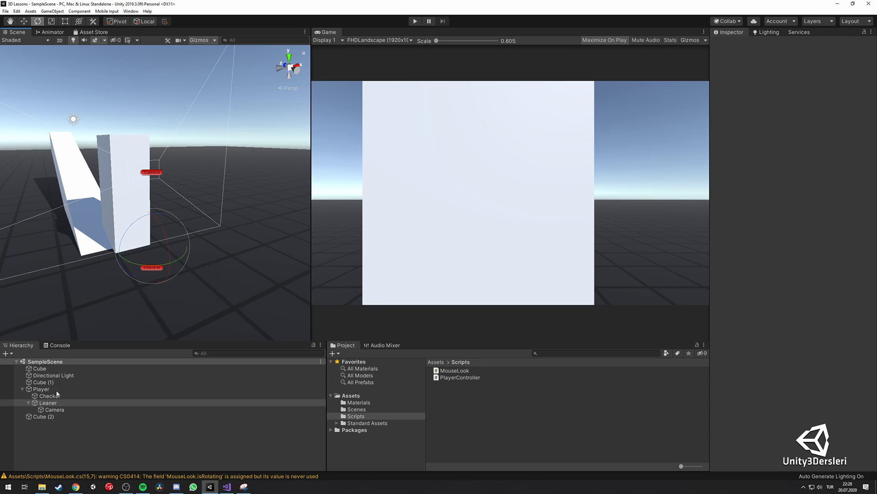
left_click(54, 410)
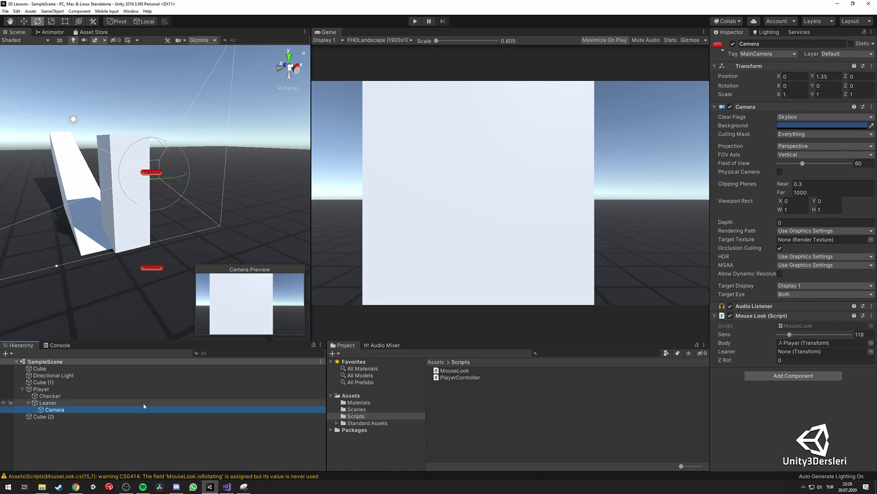
left_click(600, 47)
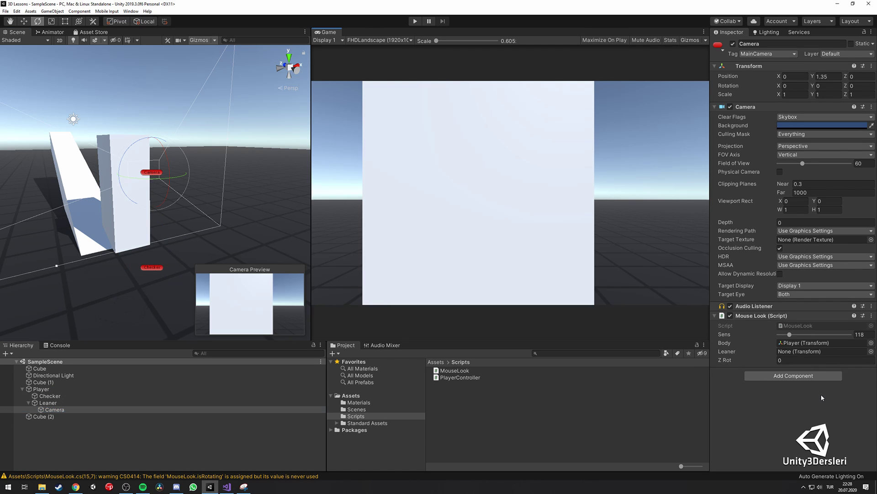
left_click(415, 21)
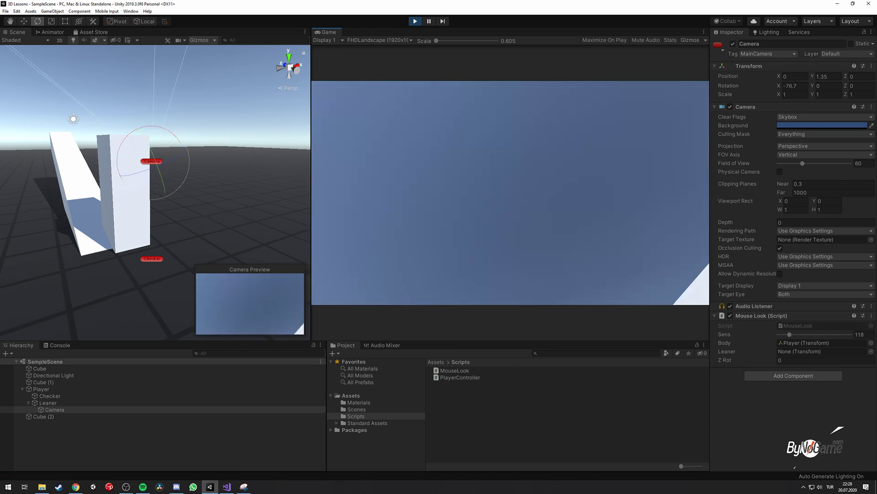
key("e")
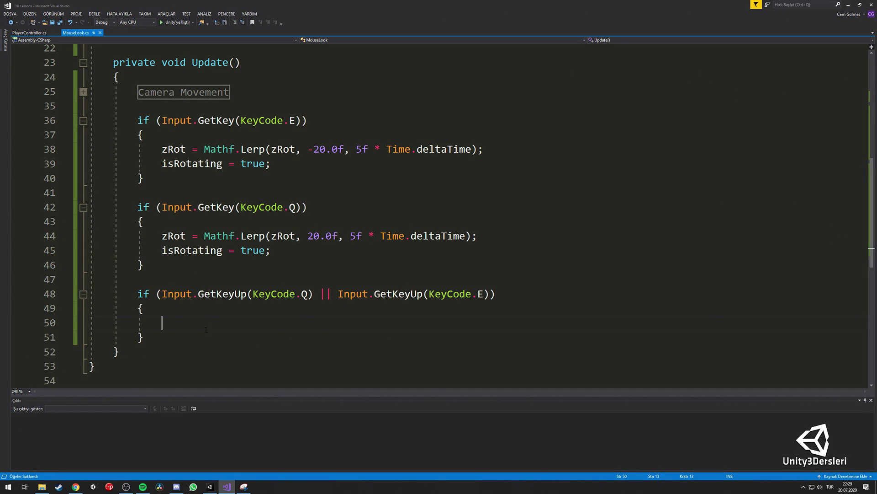
Set isRotating = false in the key-release block and save
type("isRotating = false;")
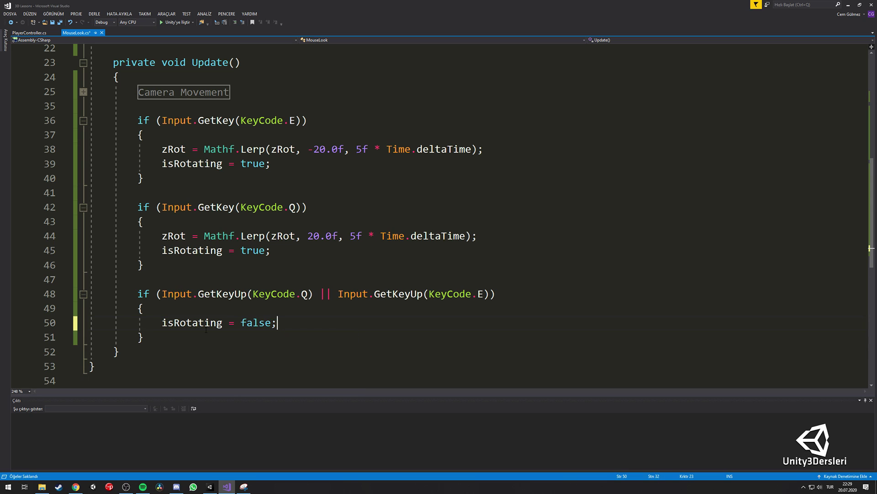
key("ctrl+s")
left_click(163, 324)
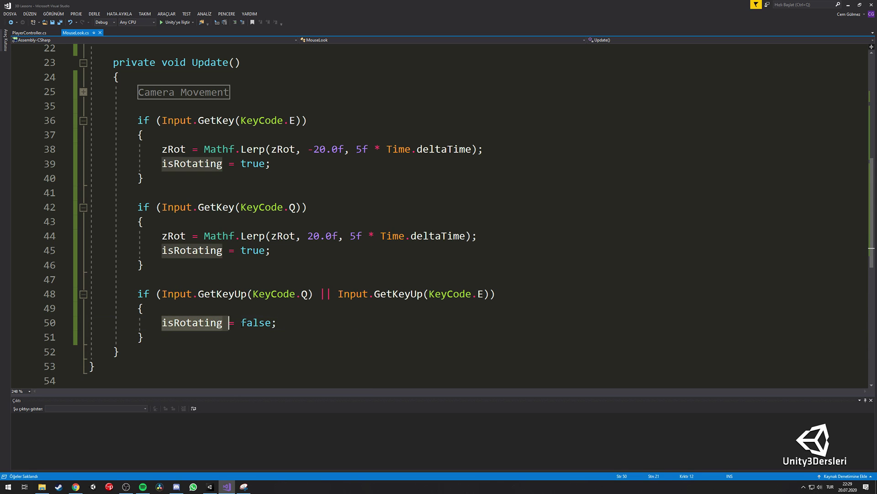
key("Down")
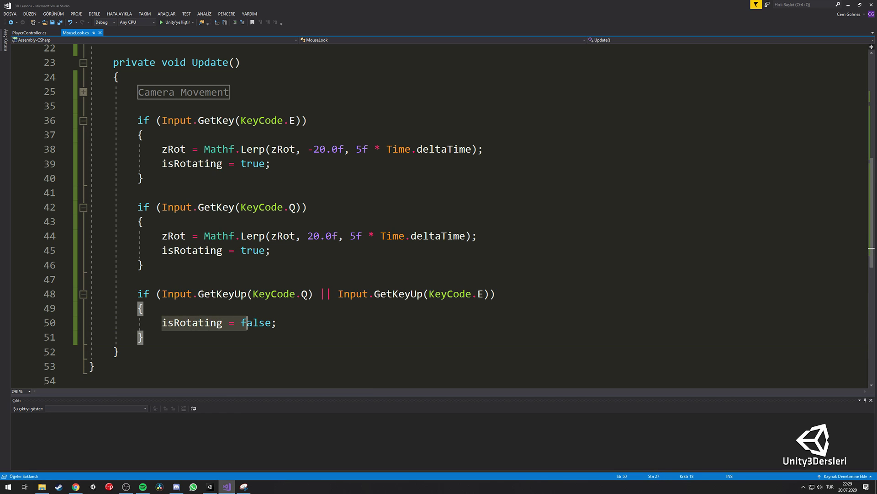
key("Return")
key("Return")
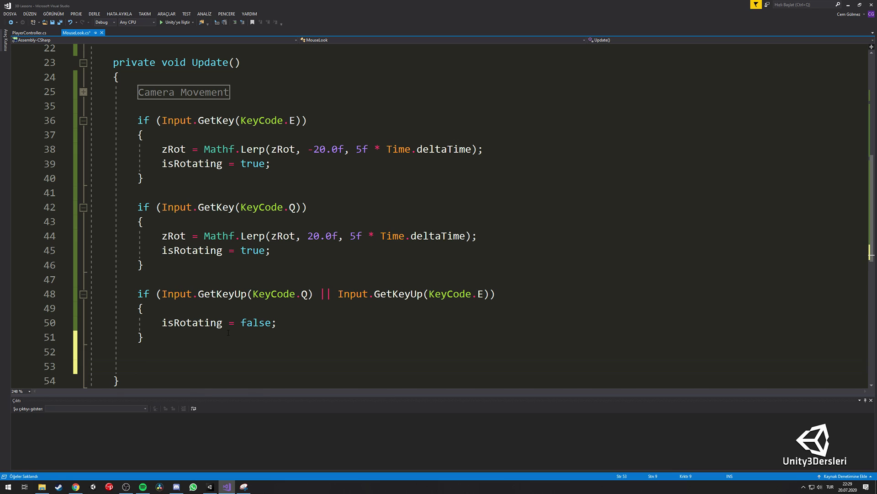
Add an if (!isRotating) check that lerps zRot back to 0.0f using Time.deltaTime
type("if(!")
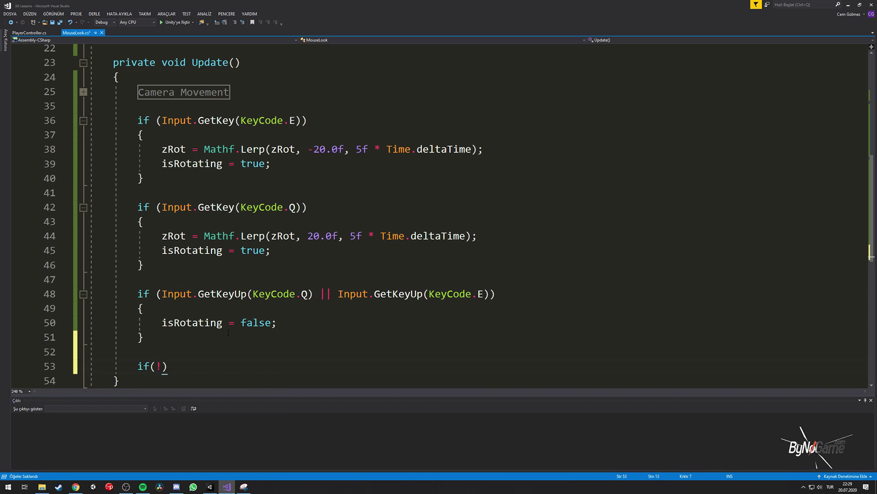
type("isRotating)")
key("Return")
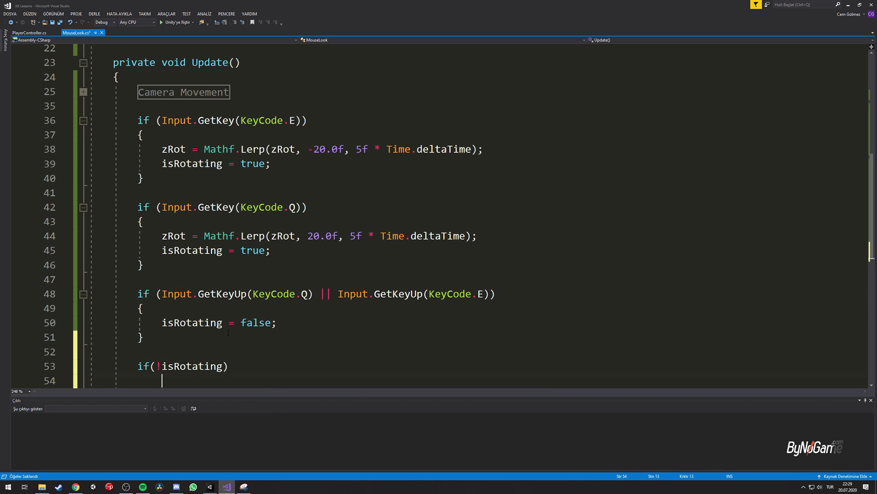
type("zRot = mathf")
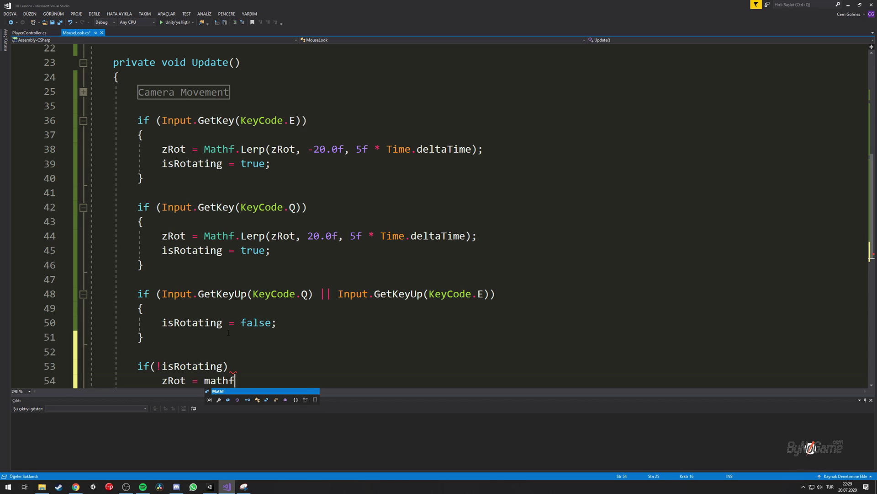
type(".Lerp(zRot,")
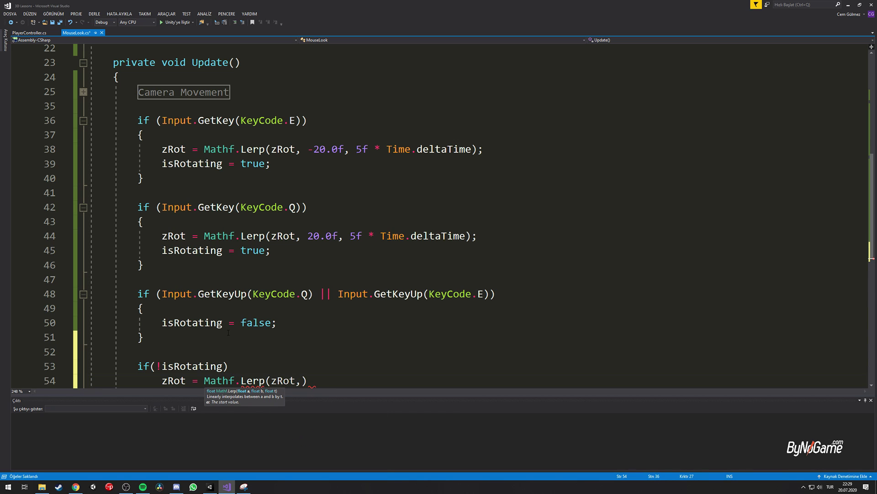
type(" 0.0f")
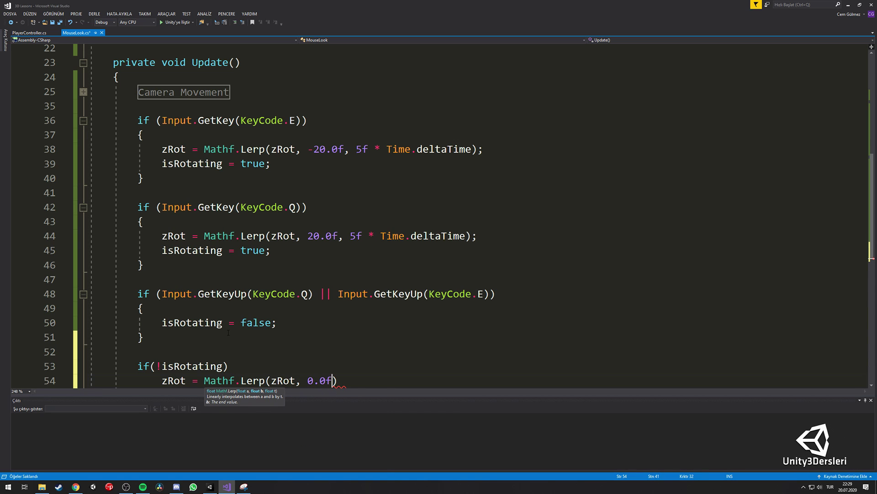
type(", 5f *")
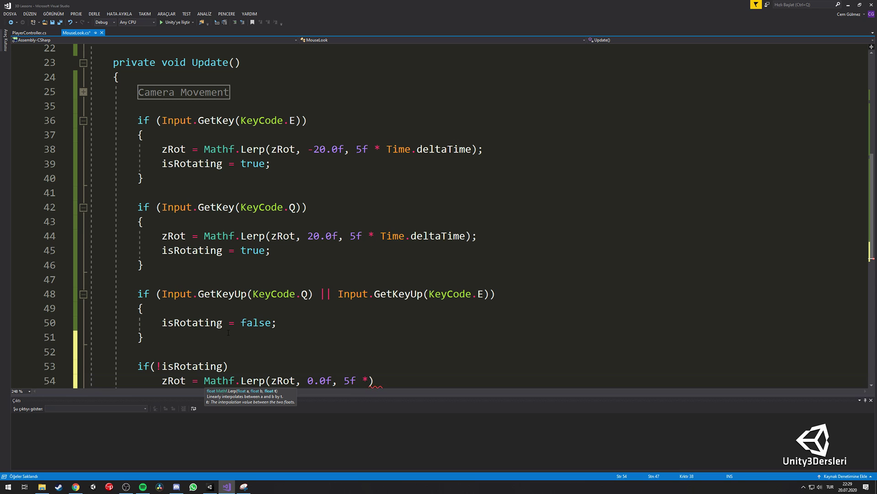
type(" tim.deltaTime);")
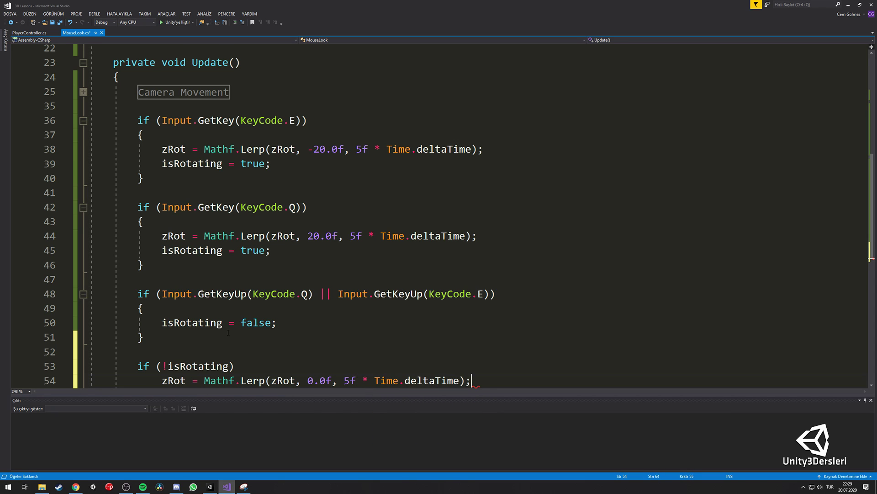
key("Return")
key("Return")
scroll(319, 348, "down", 1)
key("Delete")
left_click(180, 322)
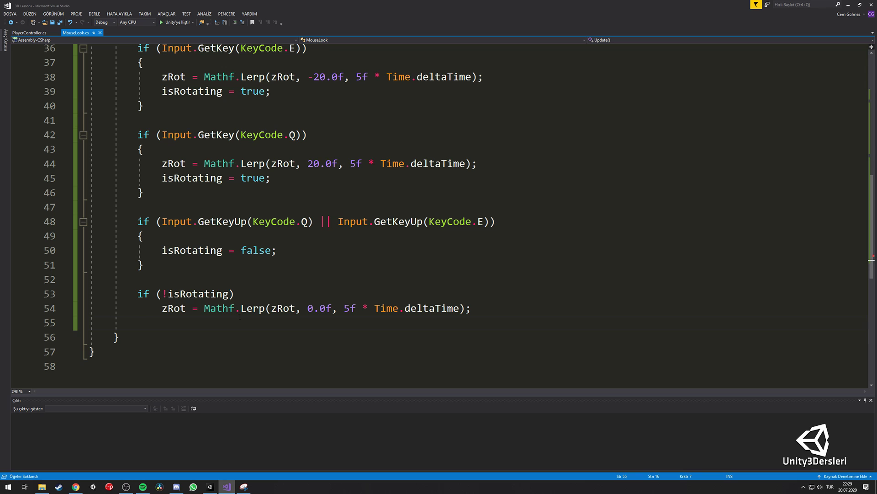
Play-test leaning both ways in Unity, then exit Play mode so the camera resets
left_click(849, 4)
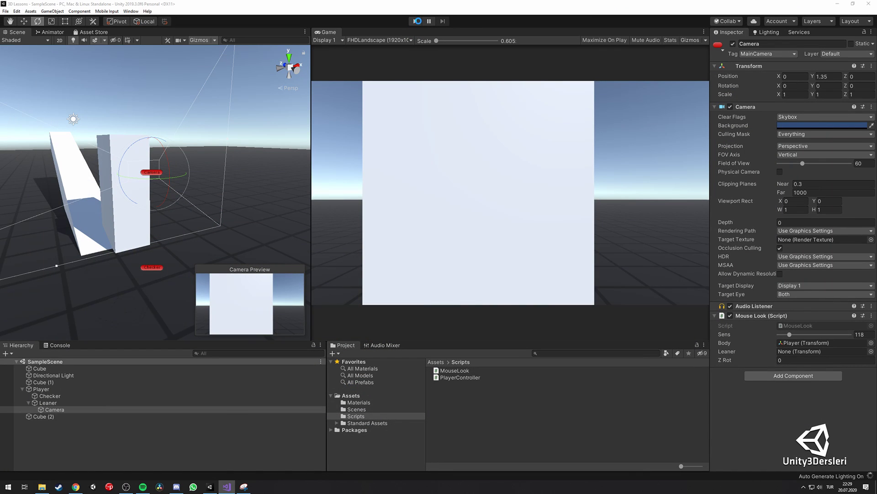
left_click(416, 24)
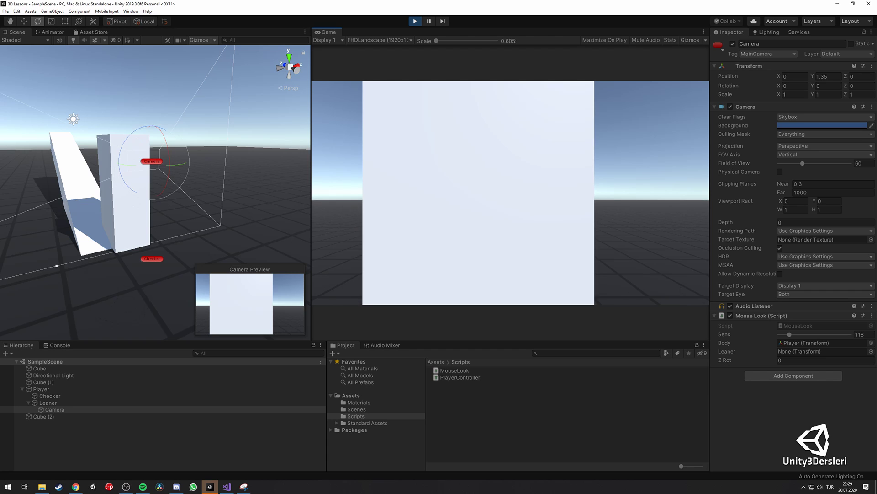
key("s")
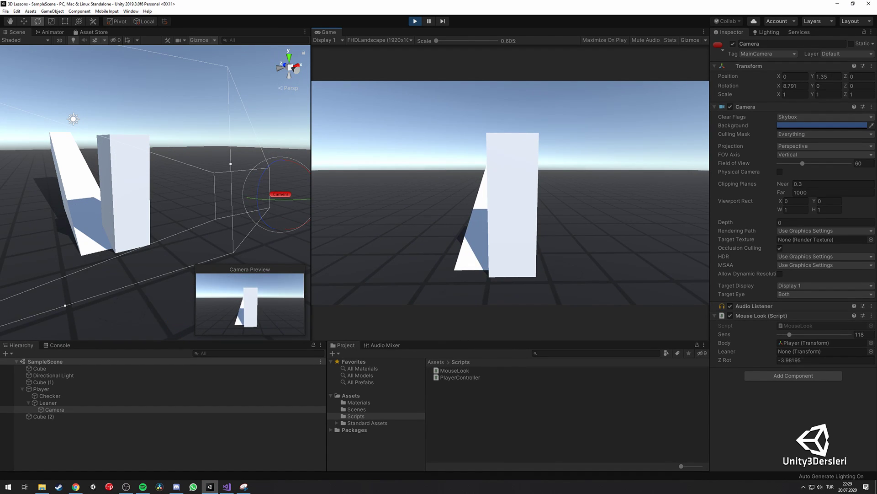
key("q")
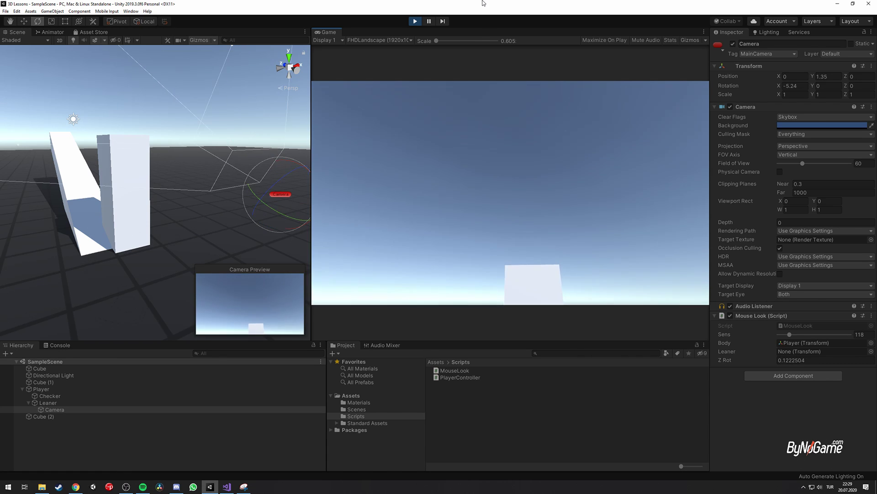
key("Escape")
left_click(416, 22)
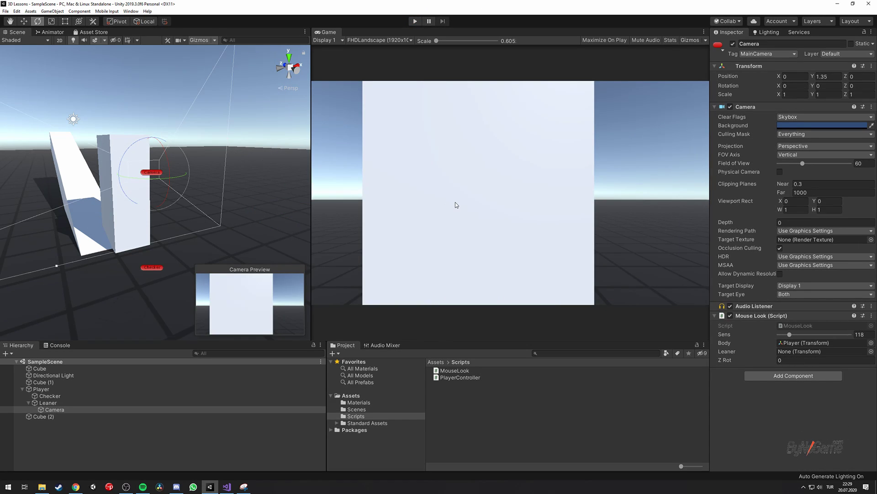
Add 'leaner.localRotation = Quaternion.Euler(0, 0, zRot);' to MouseLook and save
left_click(228, 487)
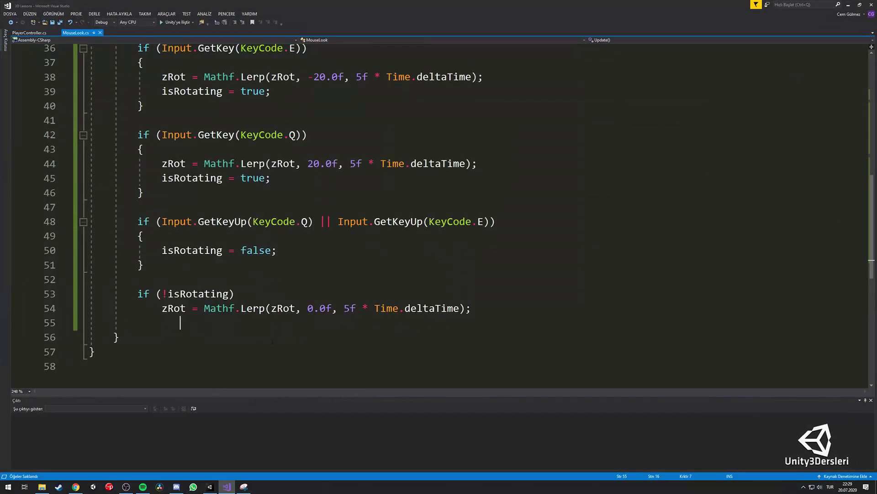
key("Return")
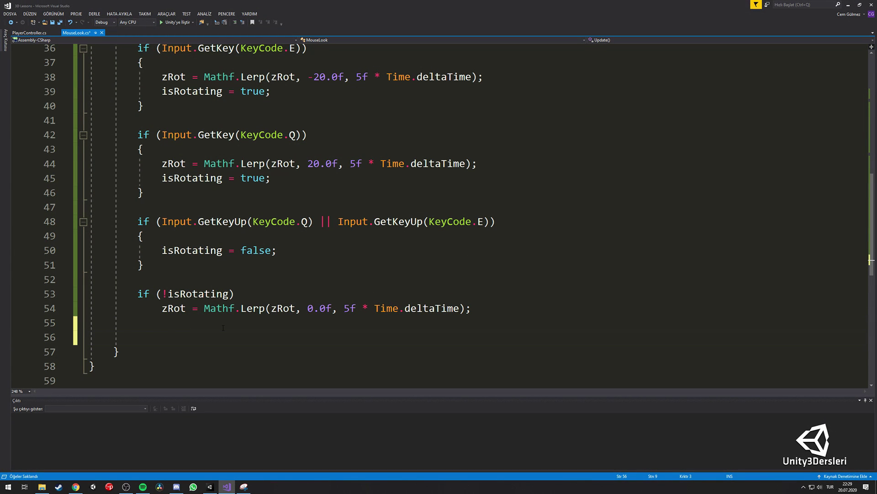
type("leaner")
type(".")
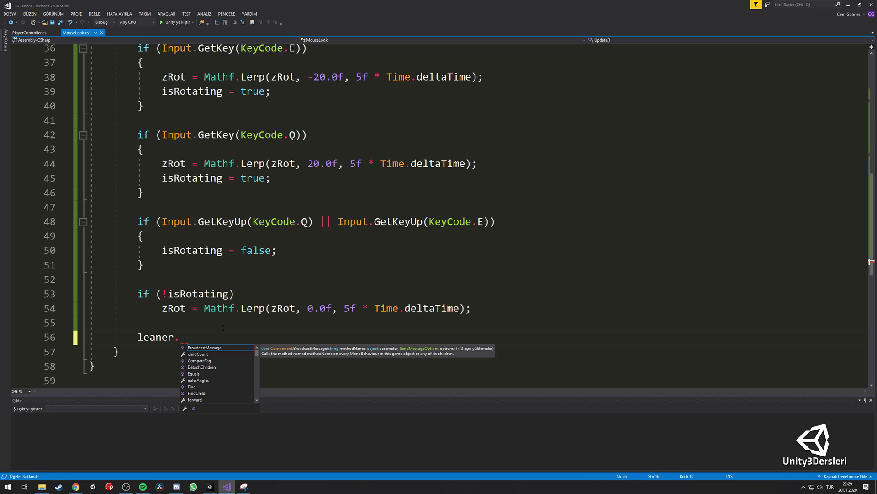
type("localR")
key("Tab")
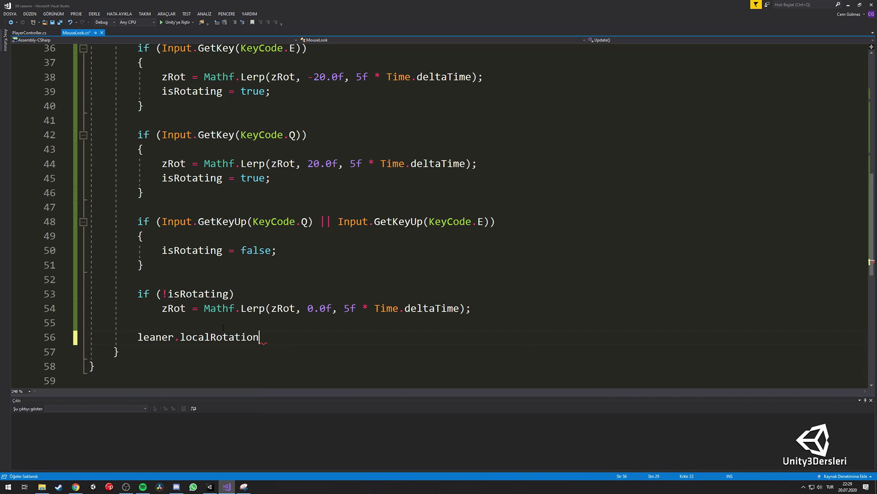
type("Quaternion.")
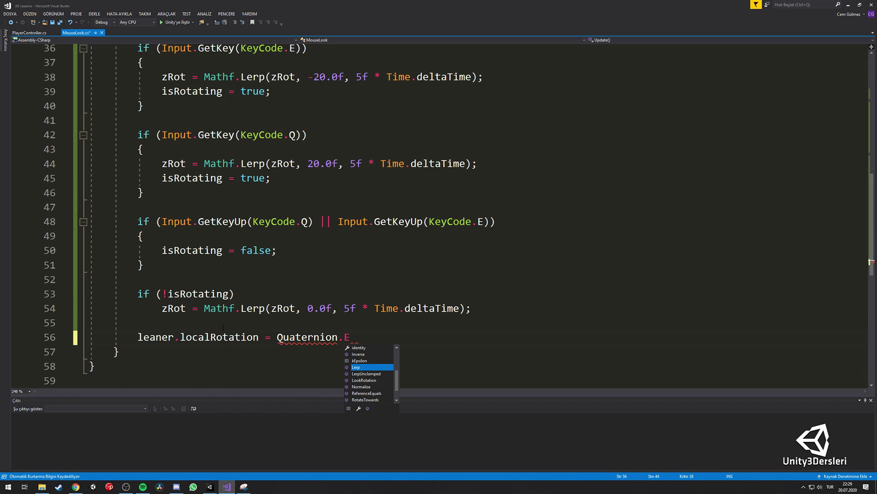
type("Eu")
key("Escape")
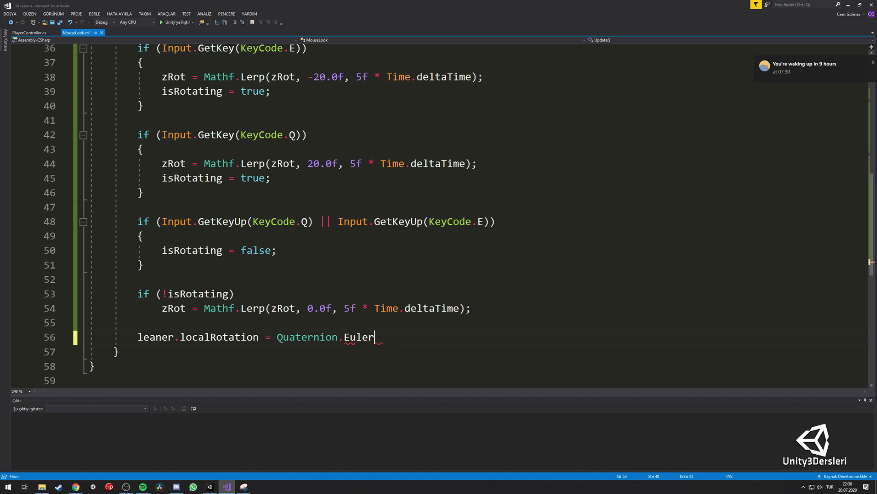
type("(0")
type(", 0, ")
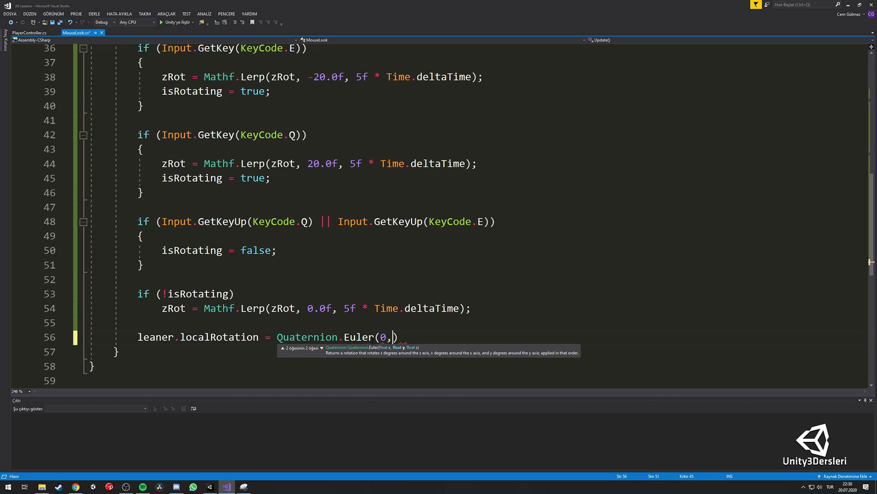
type("zRot);")
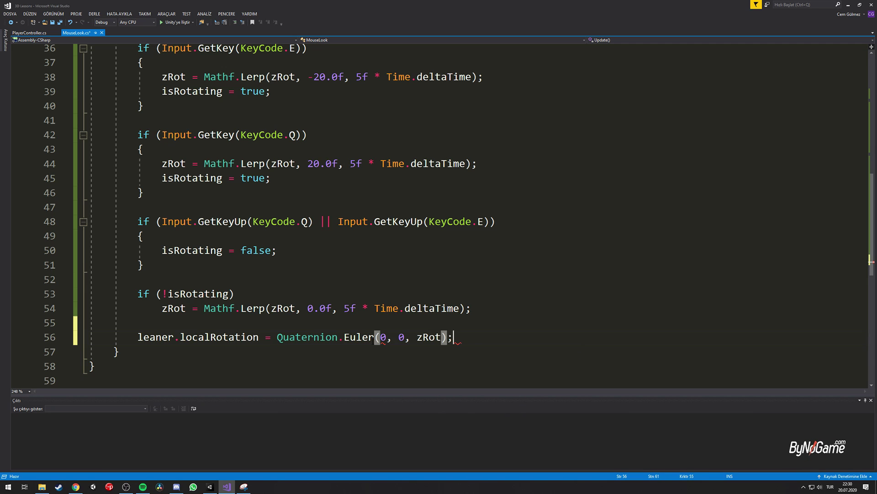
left_click(375, 338)
key("ctrl+s")
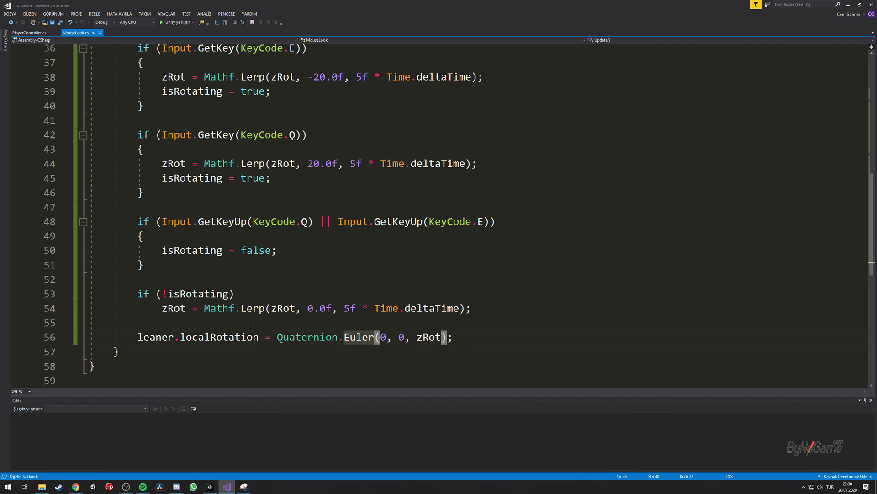
Wrap the lean code in a collapsed '#region Camera Lean' block and return to Unity
scroll(217, 322, "up", 1)
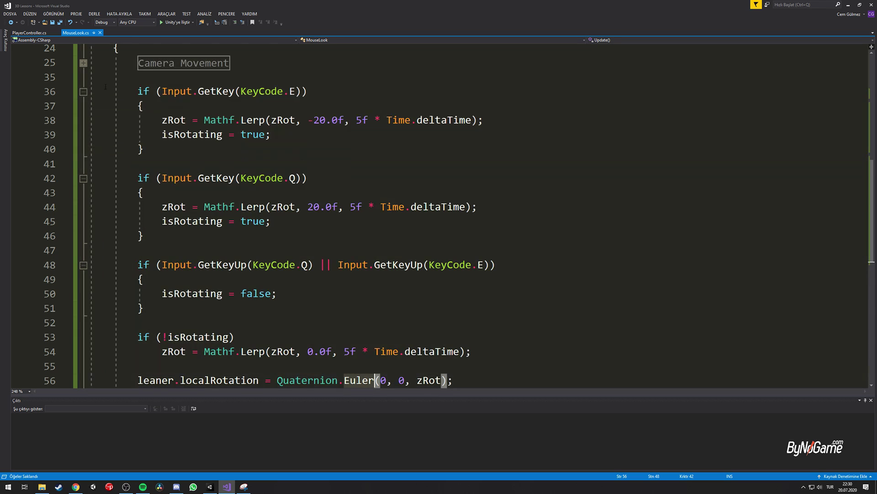
left_click(155, 82)
key("Return")
type("#re")
key("Tab")
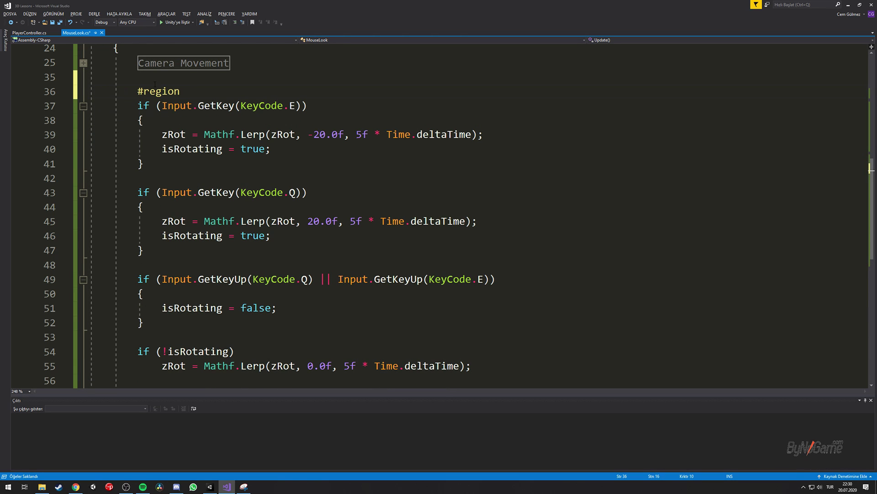
type(" Camera Lean")
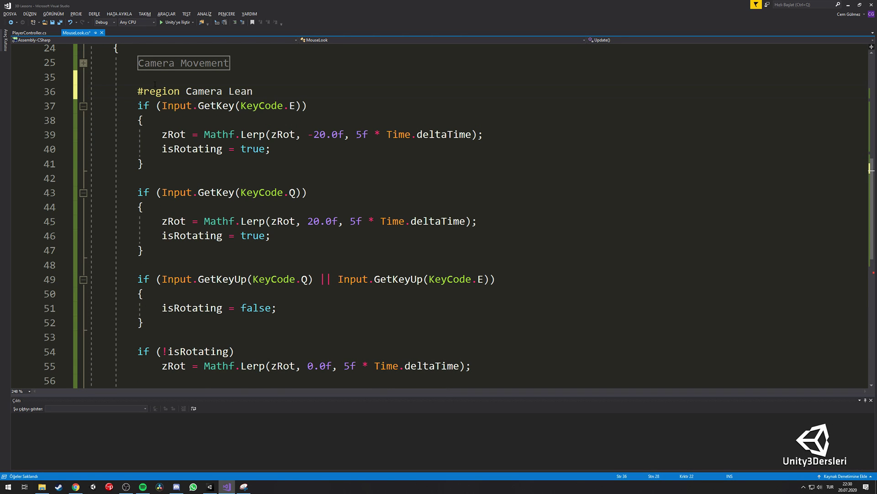
scroll(197, 248, "down", 2)
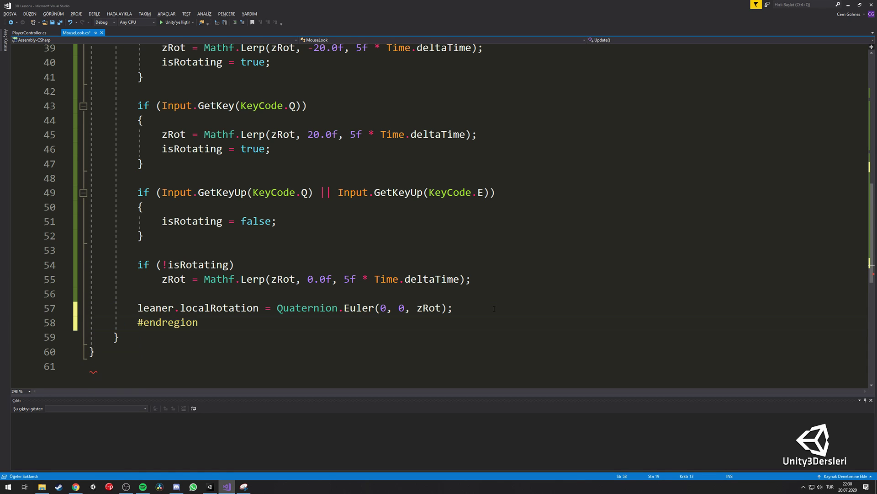
scroll(503, 306, "up", 3)
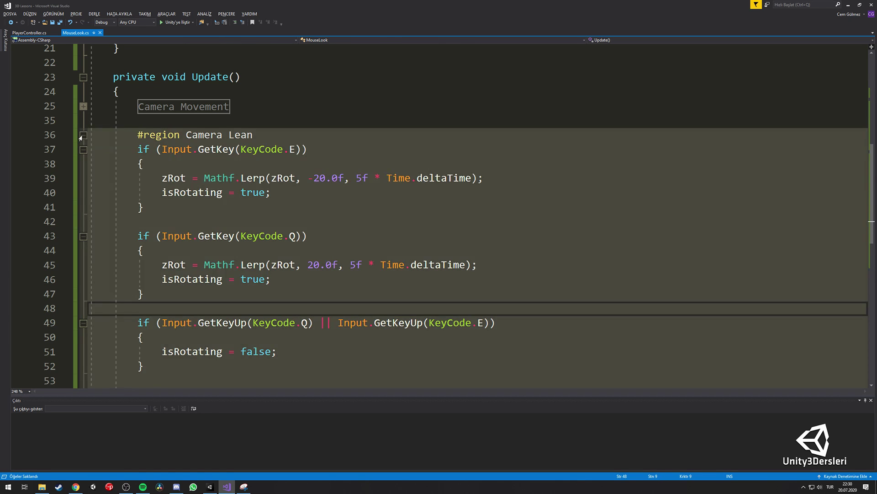
left_click(84, 135)
scroll(152, 215, "up", 5)
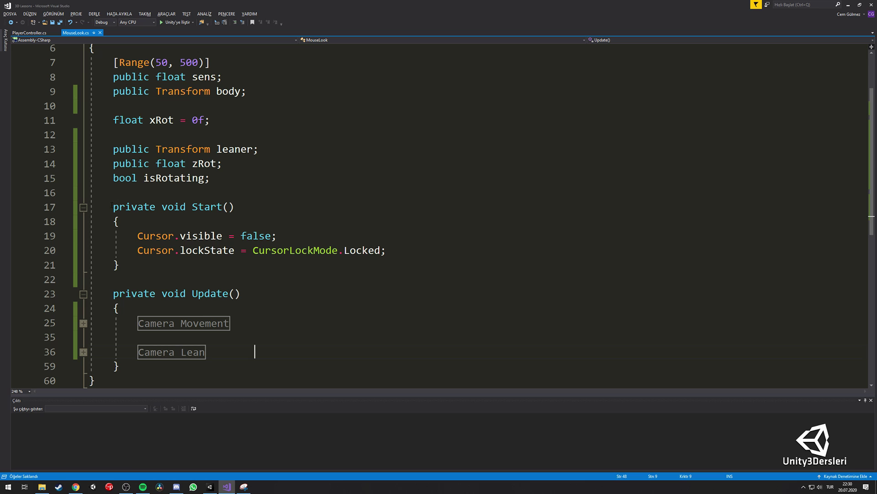
left_click_drag(112, 206, 285, 277)
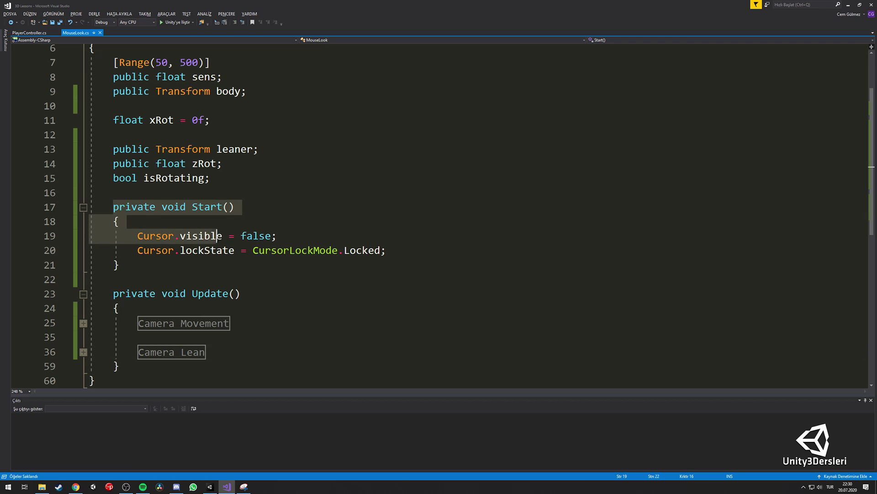
left_click(849, 6)
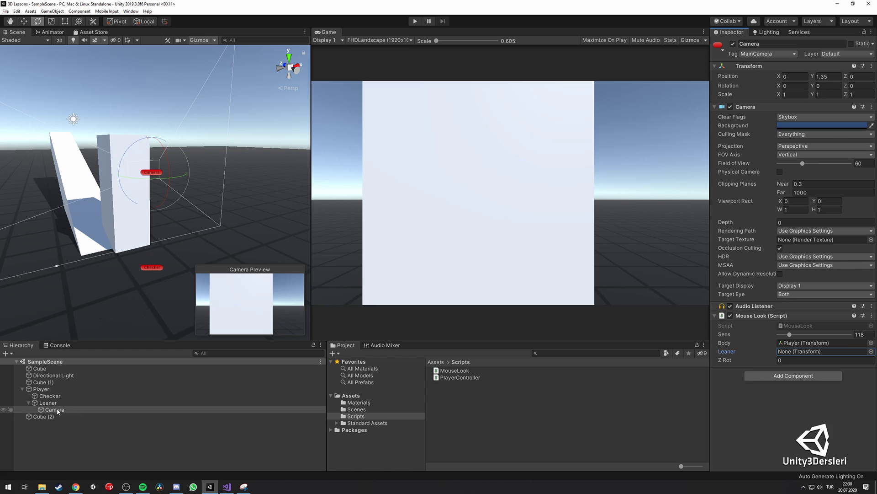
Assign the Leaner object to Mouse Look's Leaner field and test E/Q leaning in Play mode
left_click_drag(47, 405, 687, 302)
left_click(415, 21)
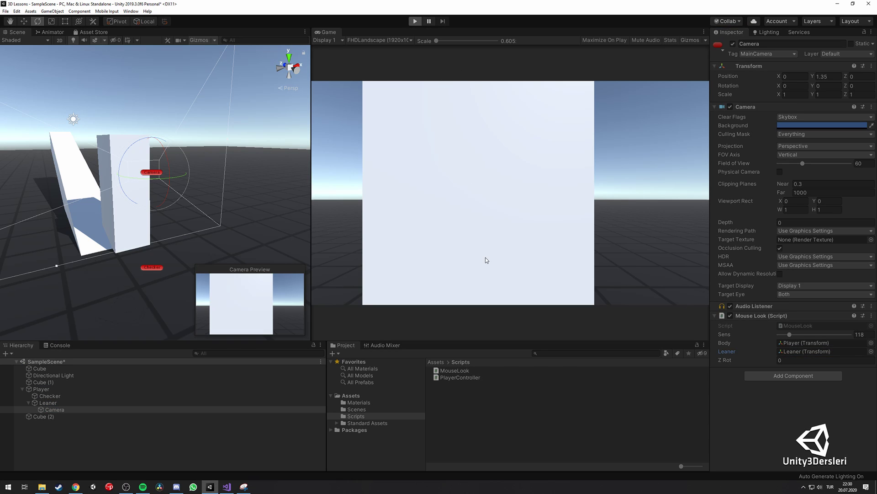
key("s")
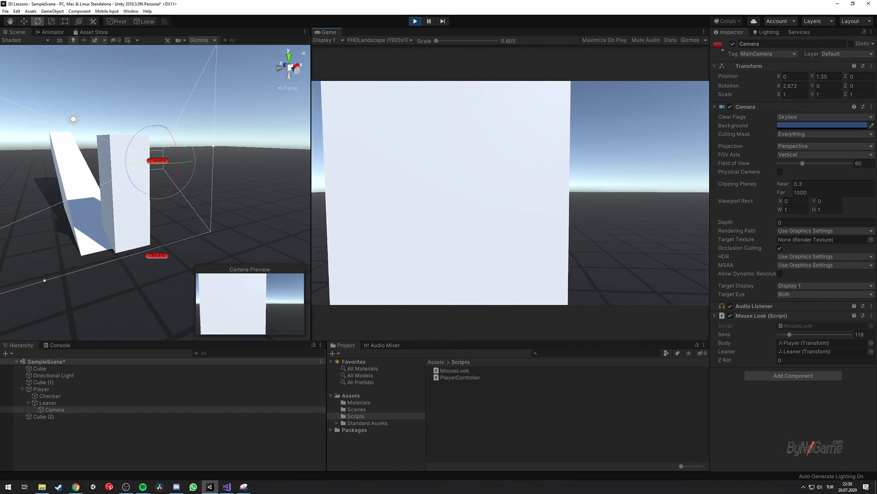
key("e")
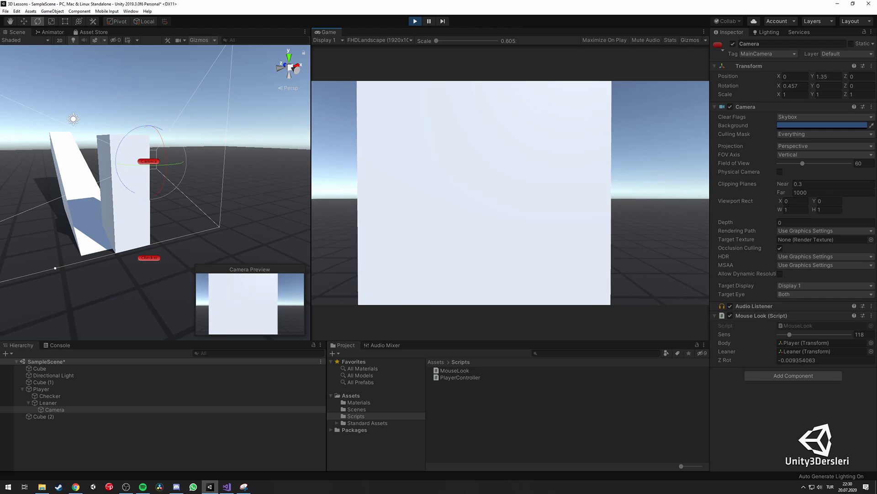
key("q")
key("s")
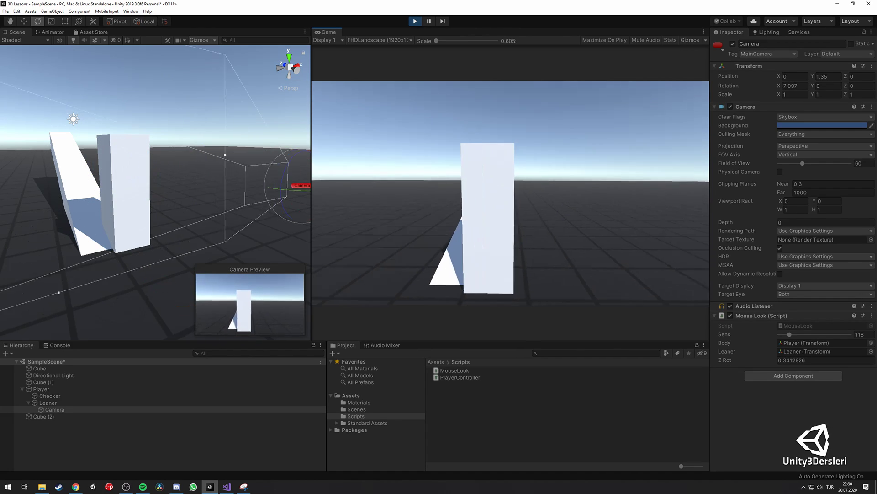
Lean with Q and E while walking toward the cubes, then stop the play test
key("q")
key("w")
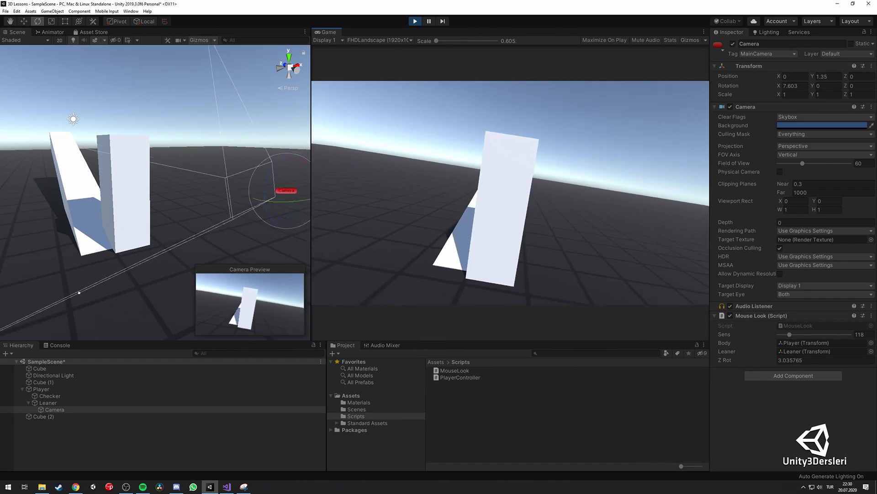
key("e")
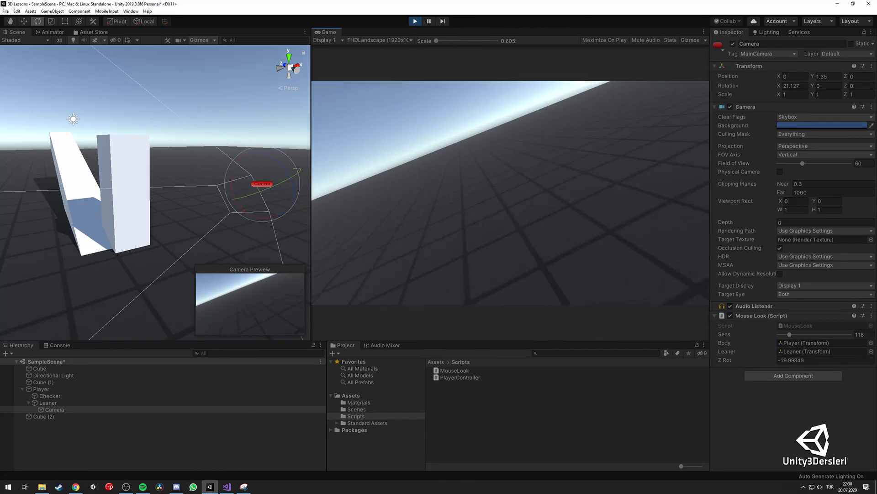
key("s")
key("e")
key("w")
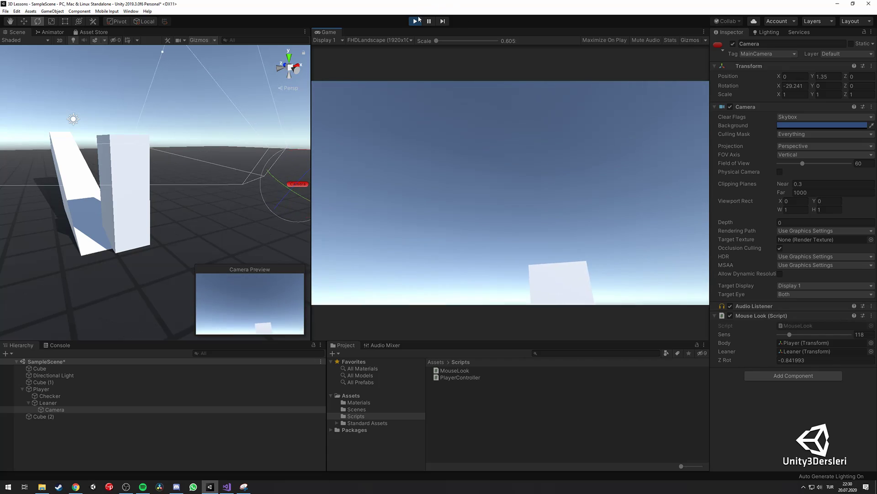
left_click(415, 21)
Add a public bool canMove = true field to PlayerController after gravity
left_click(229, 487)
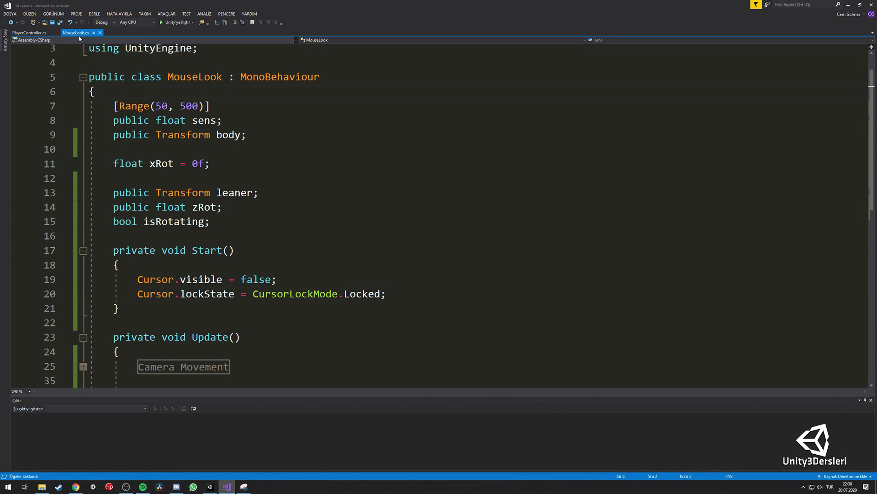
left_click(30, 33)
scroll(217, 155, "up", 3)
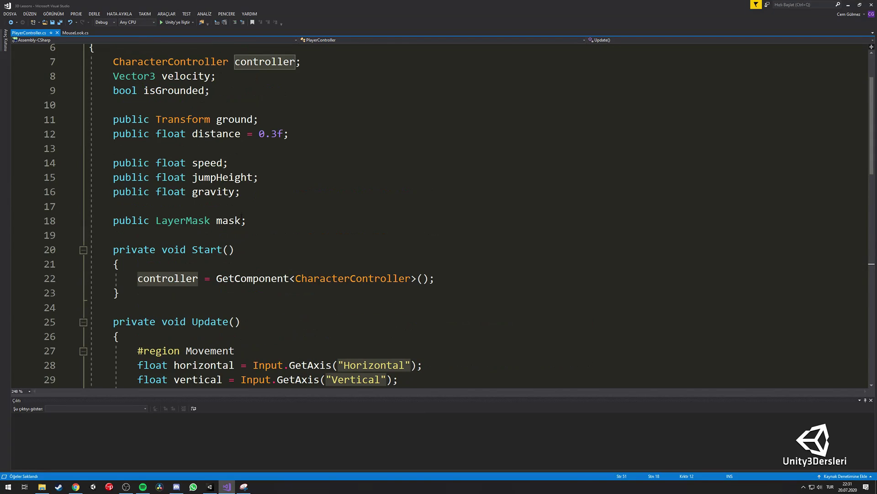
left_click(239, 148)
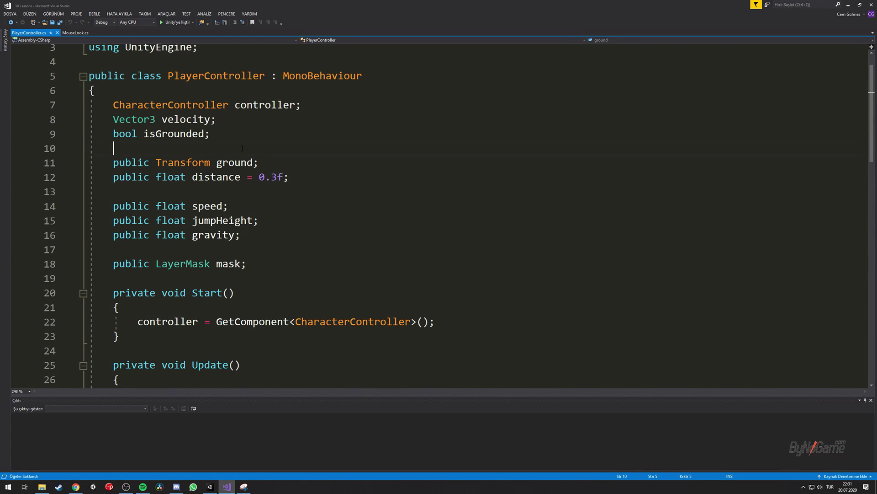
scroll(240, 201, "up", 1)
scroll(242, 258, "down", 1)
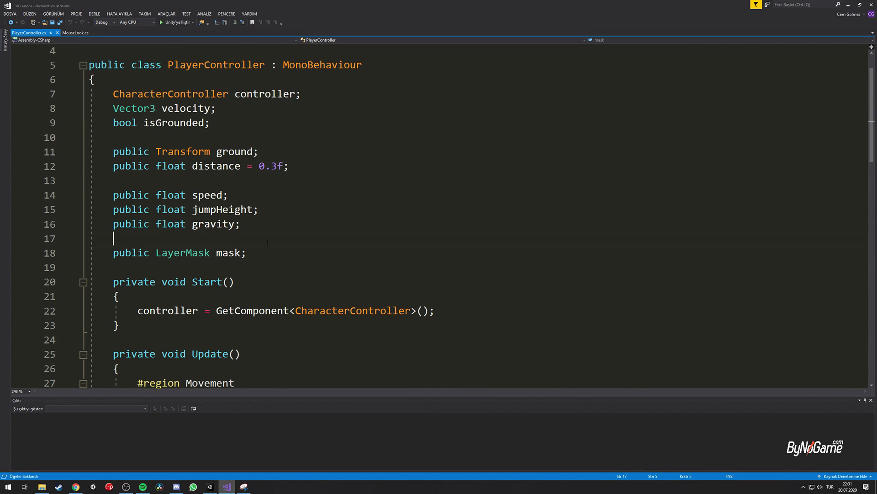
key("Return")
key("Return")
key("Up")
type("publ")
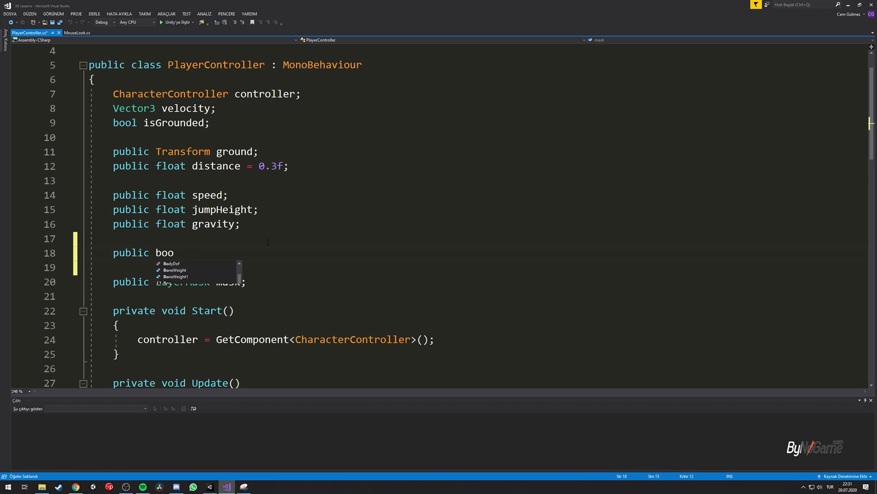
type(" tru")
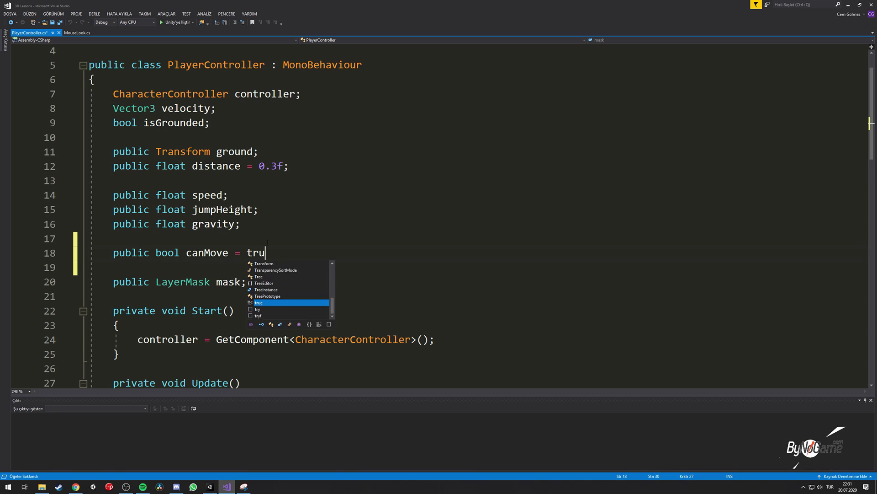
type("e;")
Wrap the controller.Move call in if(canMove) and save PlayerController
scroll(267, 242, "down", 4)
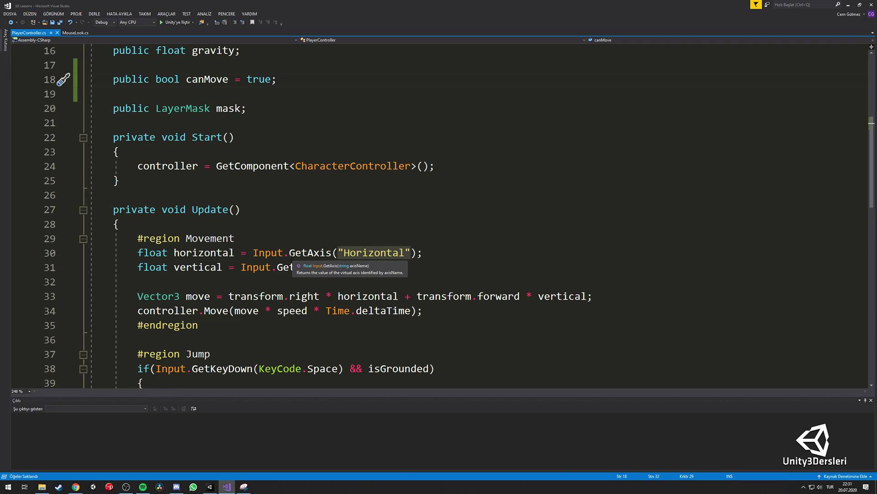
scroll(292, 258, "down", 1)
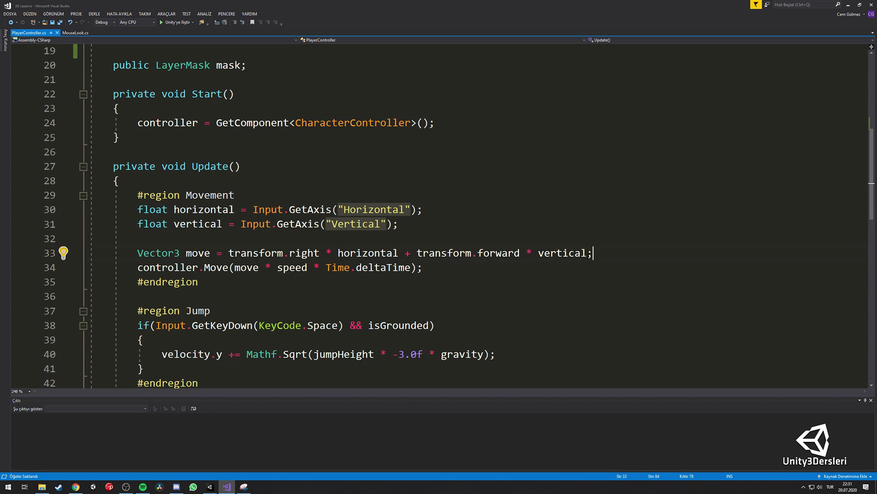
key("Return")
key("Return")
type("if(can")
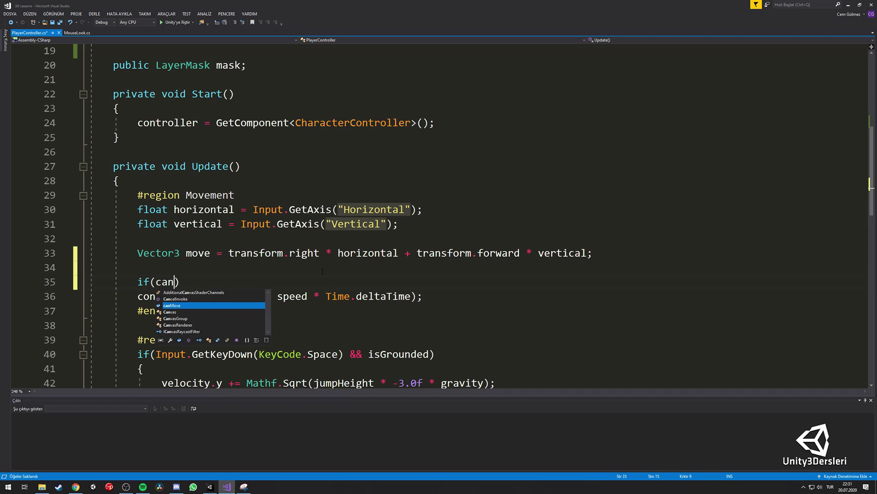
key("Tab")
left_click(207, 287)
key("Delete")
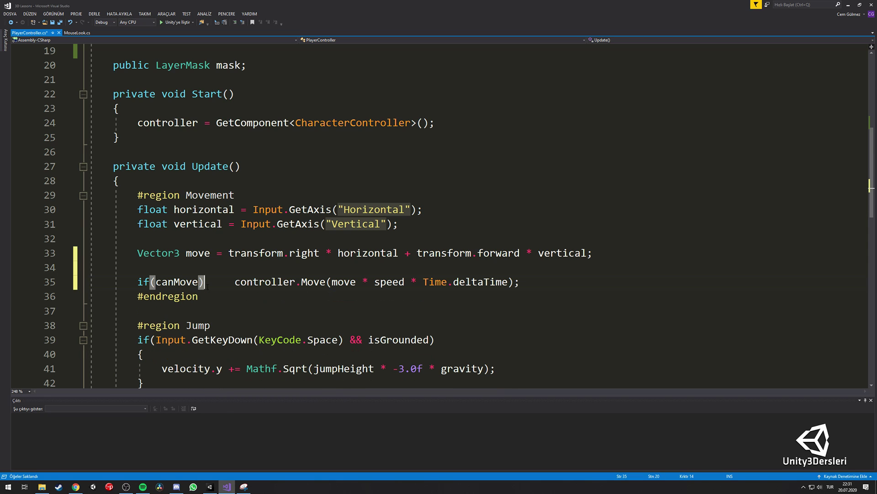
key("Return")
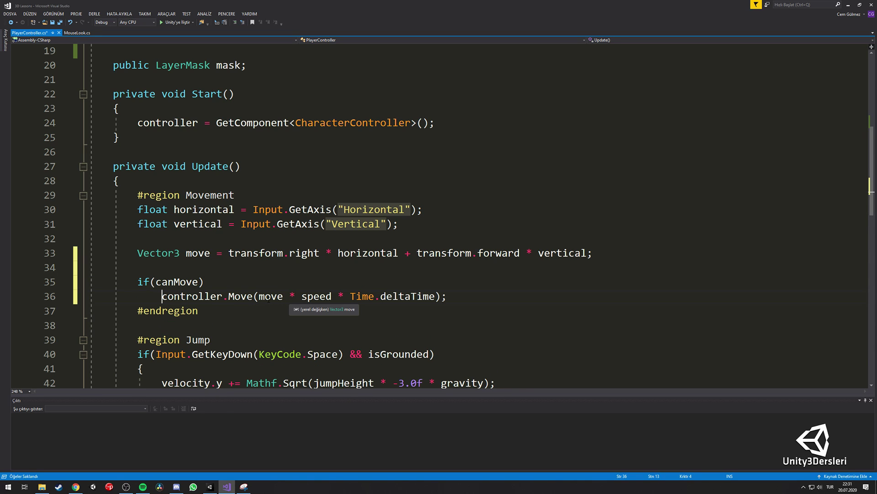
key("End")
key("Return")
key("ctrl+s")
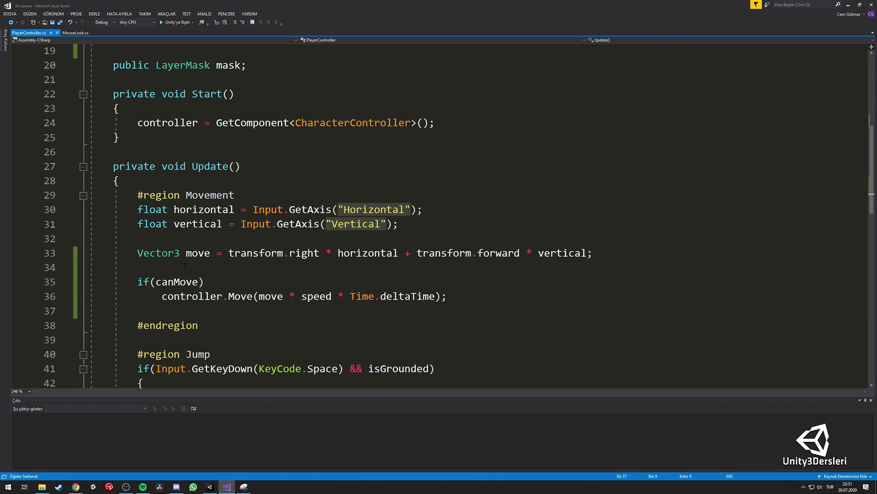
key("BackSpace")
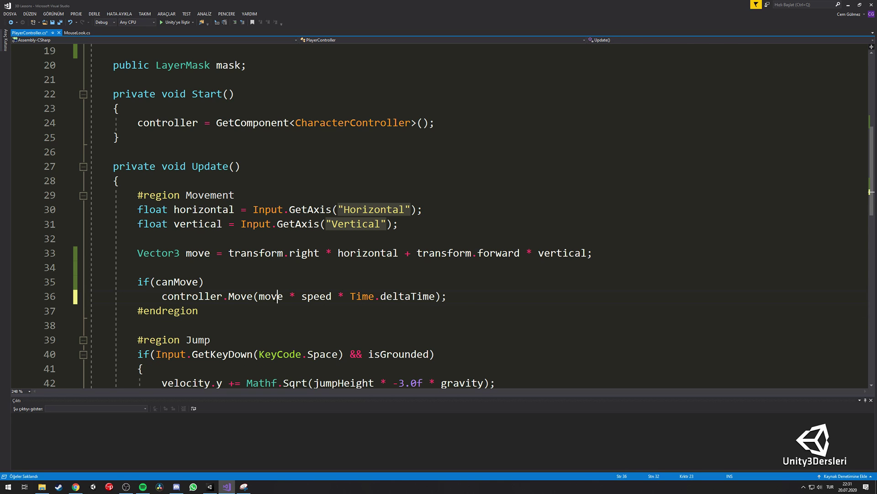
Switch over to the MouseLook.cs script
left_click(289, 253)
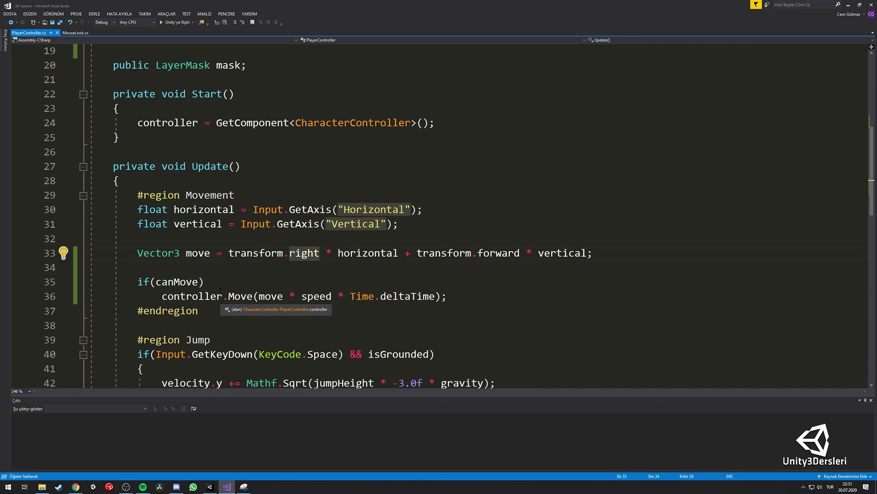
left_click(456, 296)
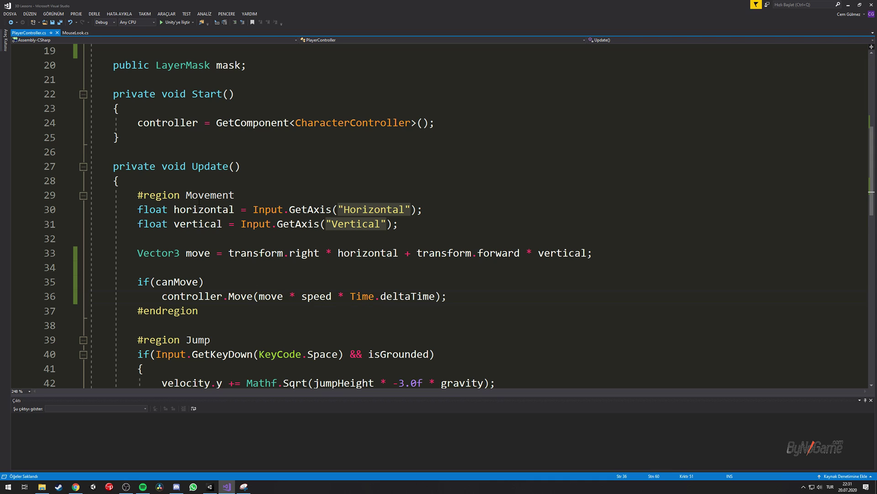
left_click(67, 33)
scroll(238, 221, "up", 1)
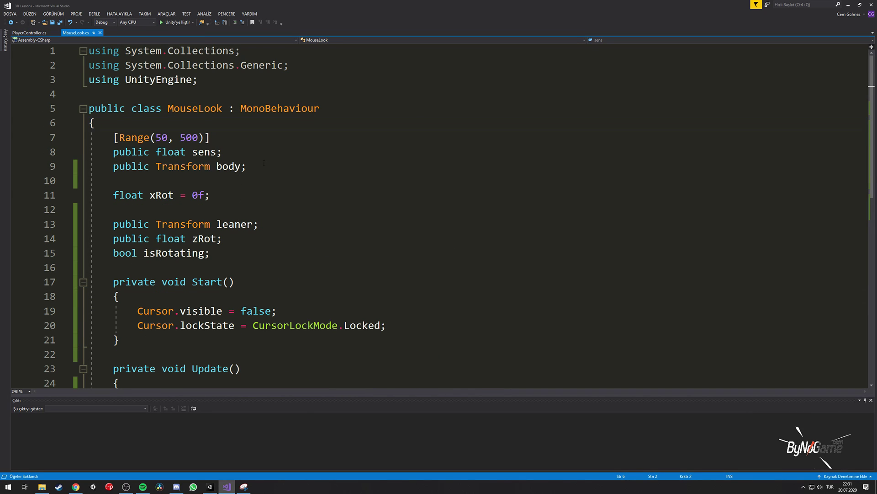
Add a 'public PlayerController playerScript;' field to MouseLook and save
key("Return")
key("Return")
key("Up")
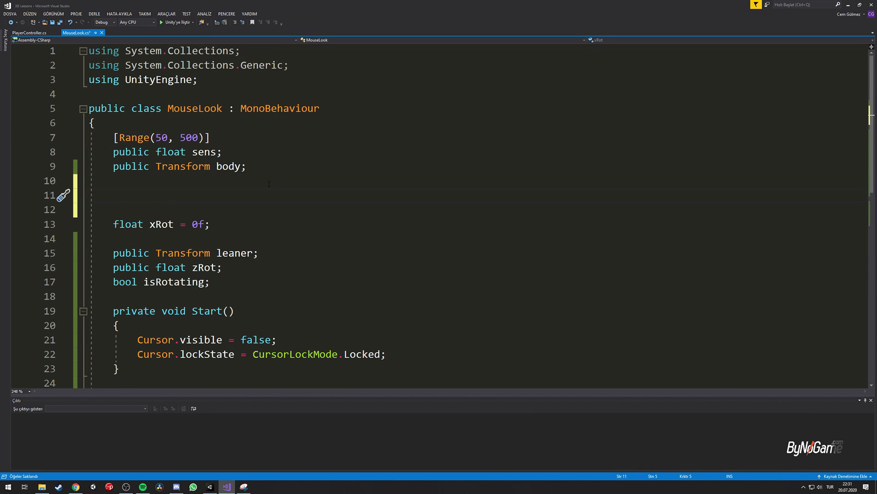
key("Down")
key("Delete")
key("Delete")
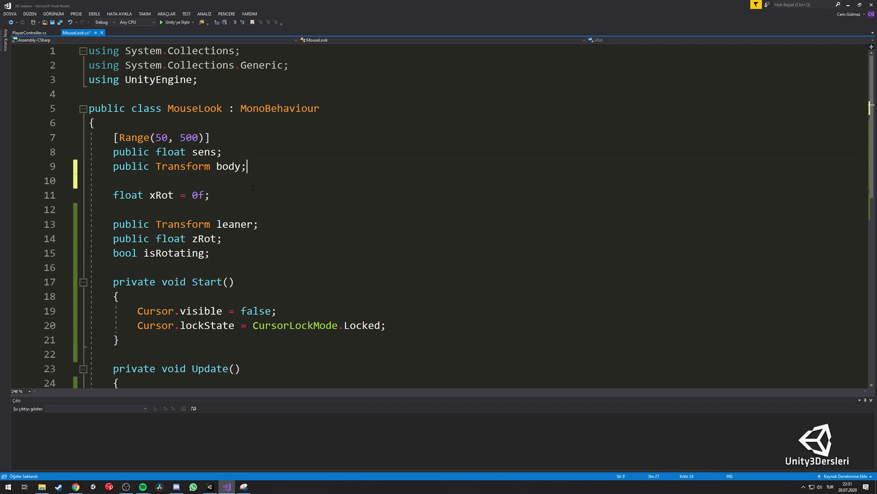
key("Return")
key("Return")
key("Up")
type("publ")
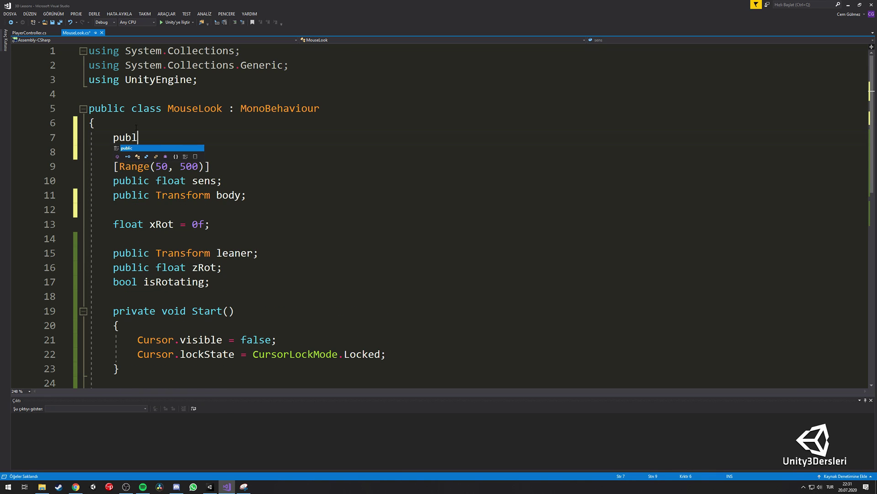
type("ic PlayerController playerScript;")
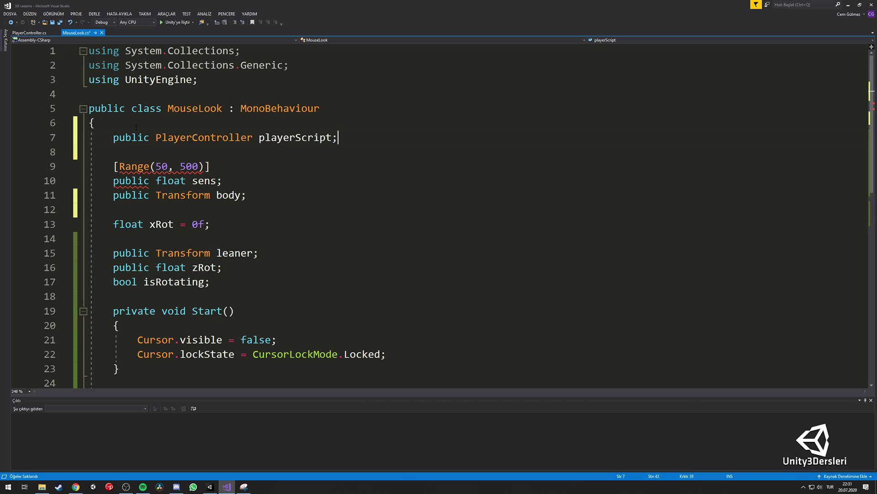
key("ctrl+s")
Expand the Camera Lean region and set playerScript.canMove = false in the E block
scroll(190, 237, "down", 3)
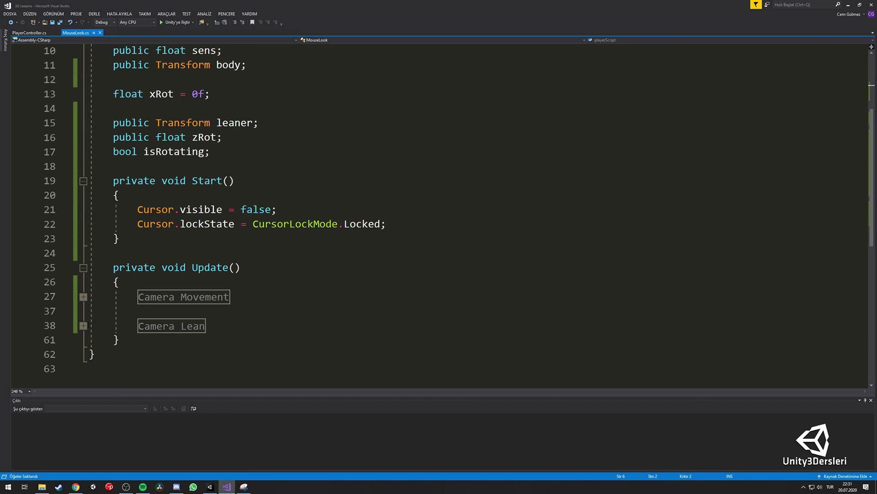
left_click(83, 325)
scroll(269, 252, "down", 2)
scroll(270, 252, "down", 1)
left_click(222, 253)
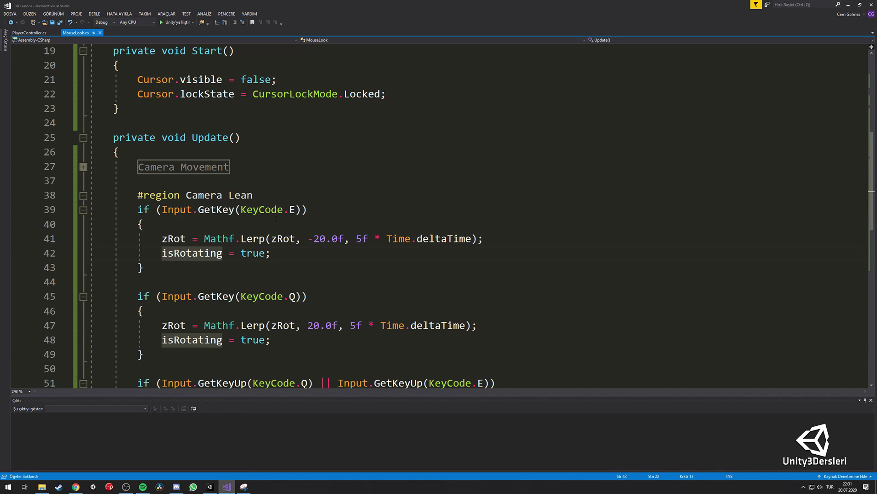
left_click(279, 257)
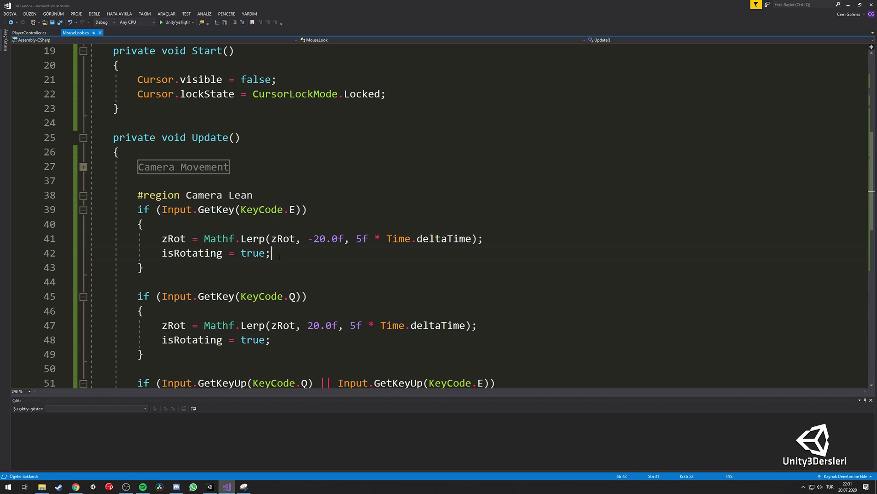
key("Return")
type("i")
key("BackSpace")
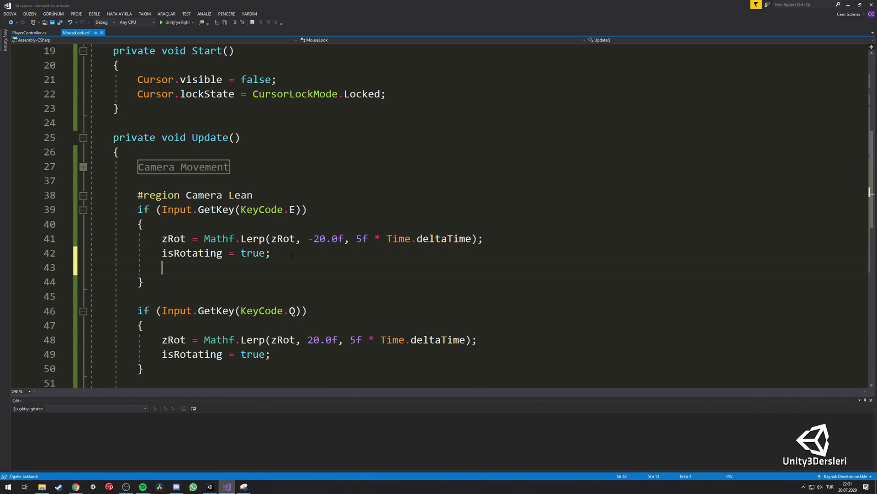
scroll(291, 255, "up", 2)
scroll(291, 255, "down", 2)
type("playerScript.")
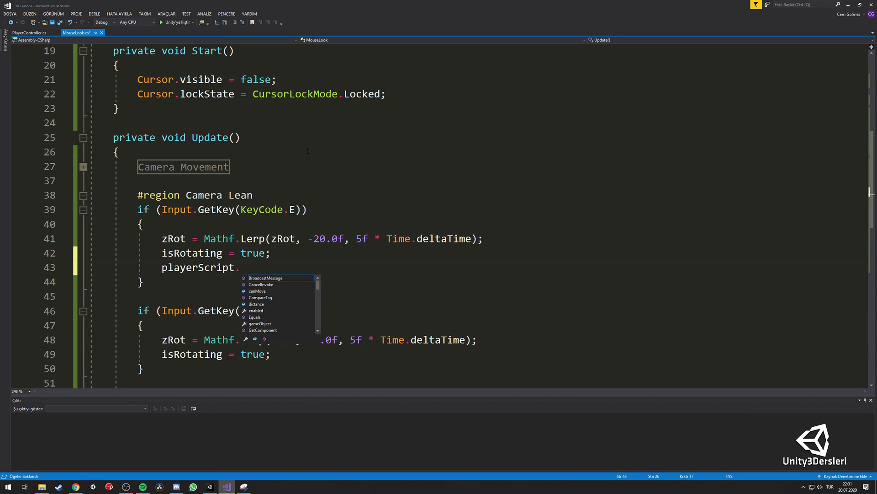
type("canMove = false;")
Set canMove = false in the Q block, save, and set canMove = true on key release
scroll(308, 151, "down", 1)
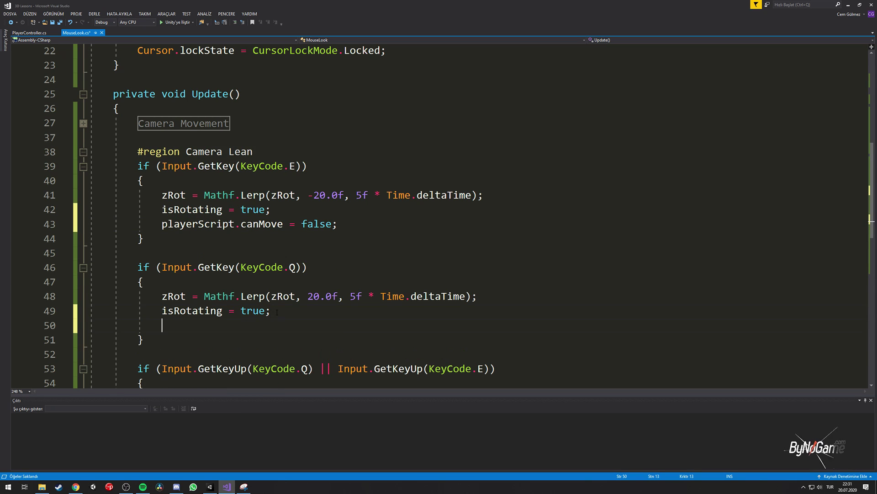
key("Return")
type("playerScript.can")
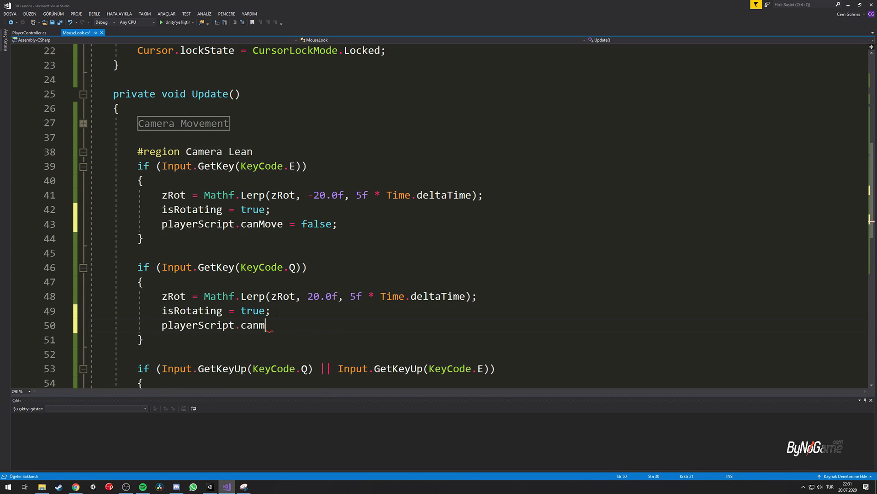
type("Move = false.Equals;")
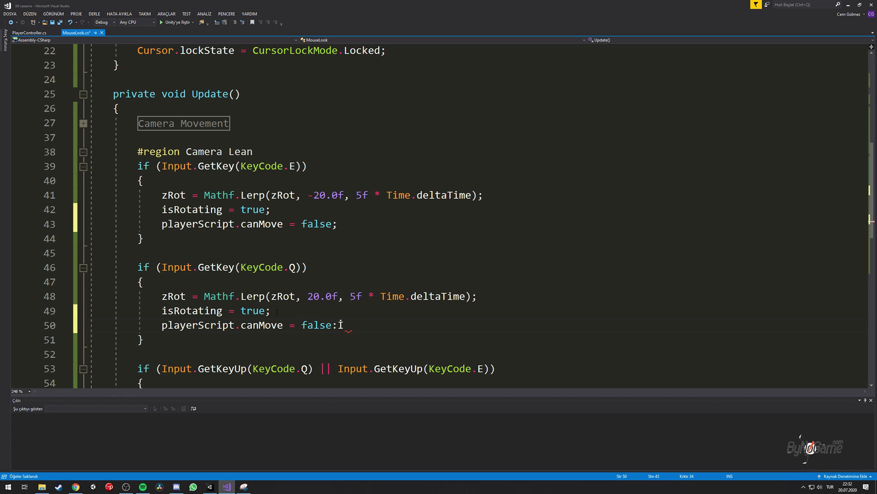
key("ctrl+s")
scroll(296, 289, "down", 6)
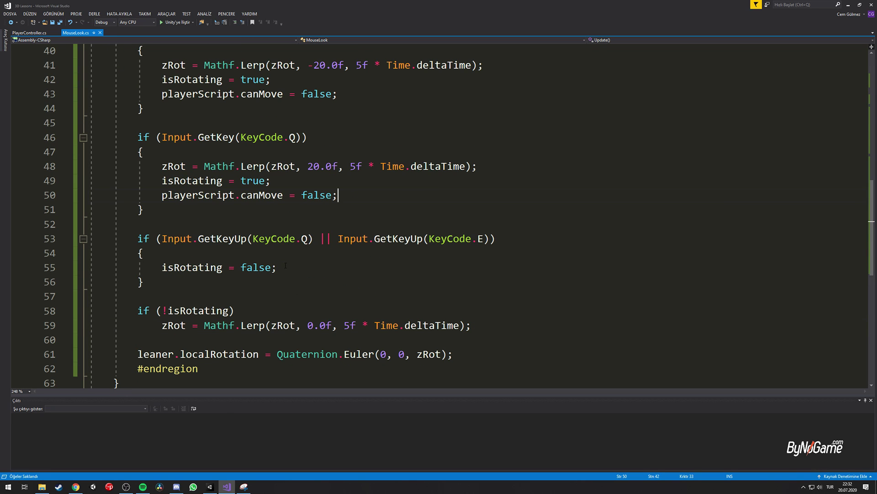
key("Return")
type("playerscript.")
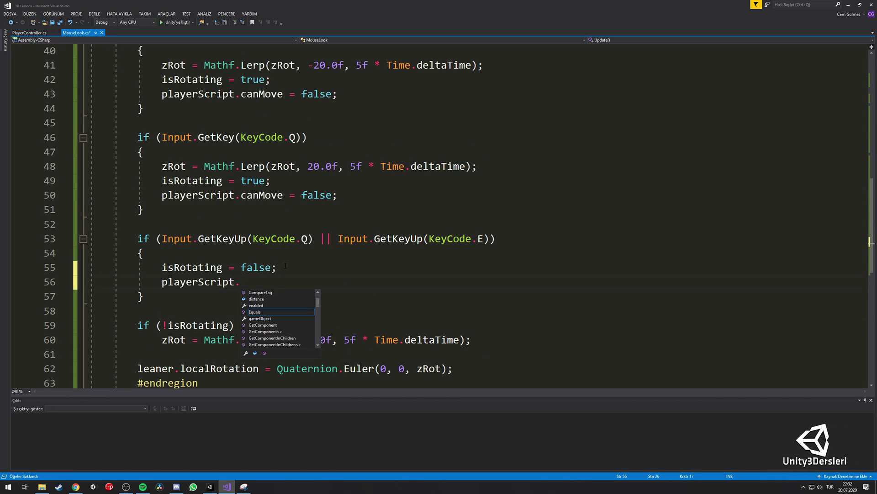
type("canMove =true;")
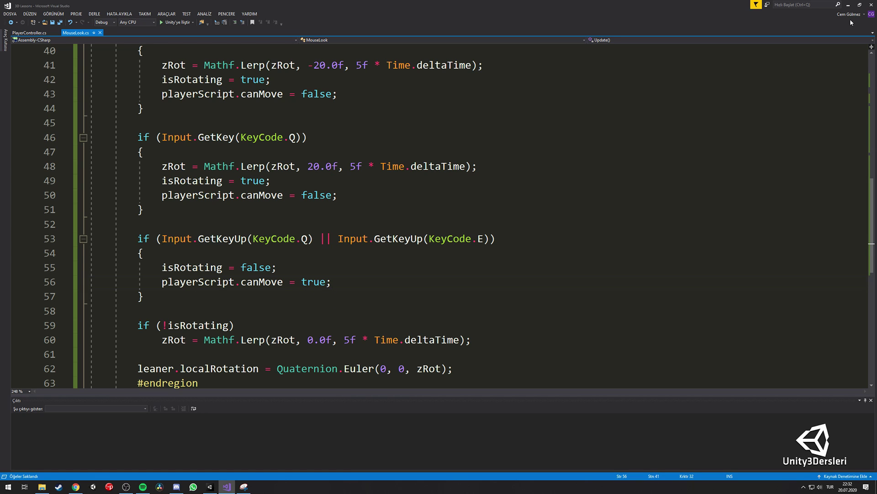
Assign Player to Mouse Look's Player Script field and enter Play mode
left_click(850, 5)
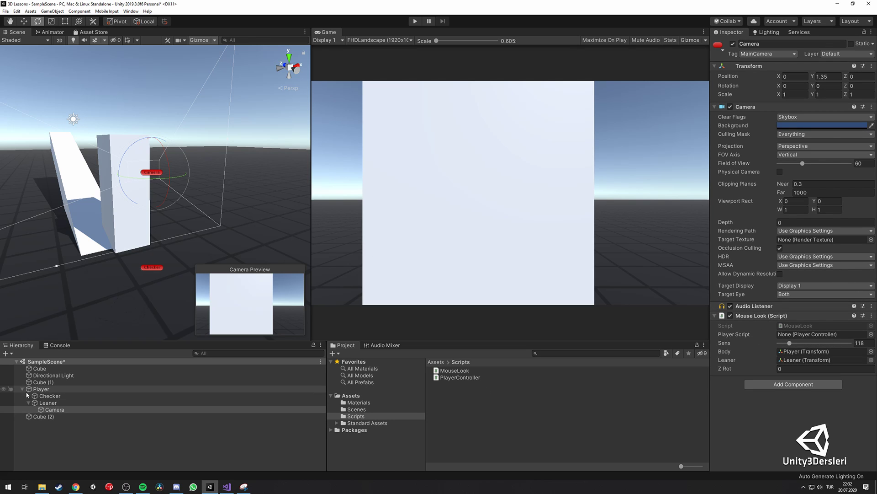
left_click_drag(36, 393, 781, 329)
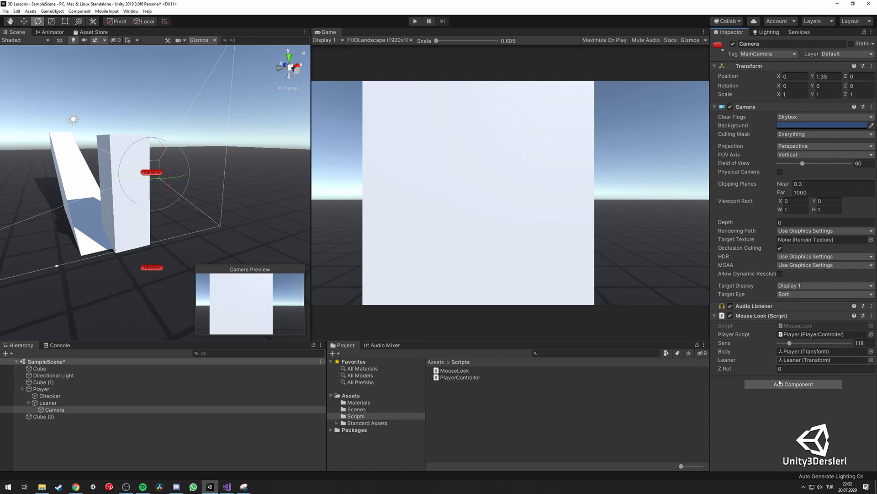
left_click(420, 24)
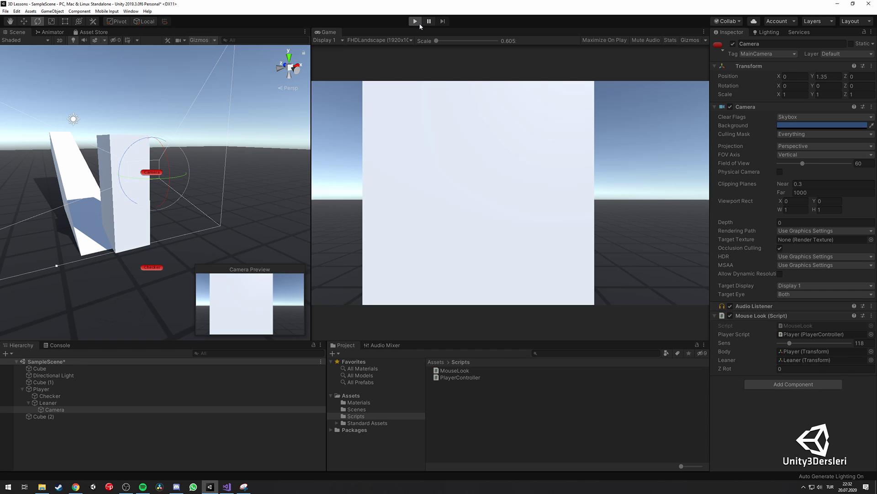
Lean the camera left and right about 20 degrees with Q and E
left_click(553, 226)
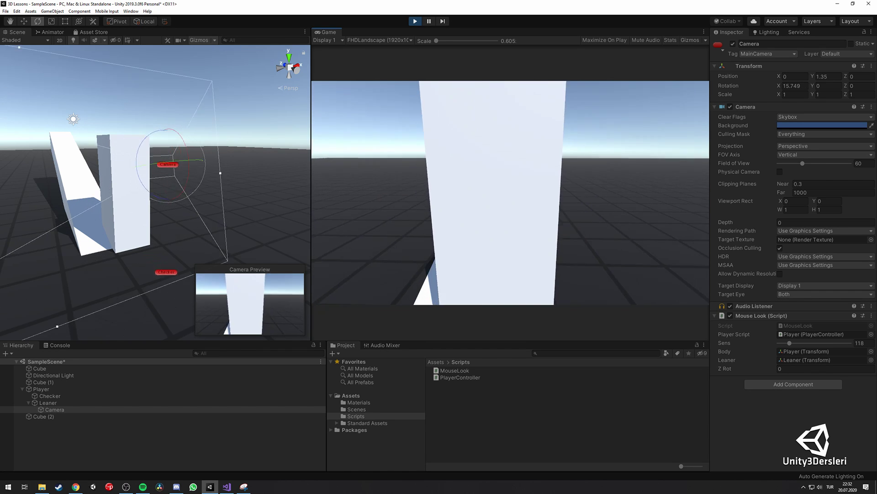
key("e")
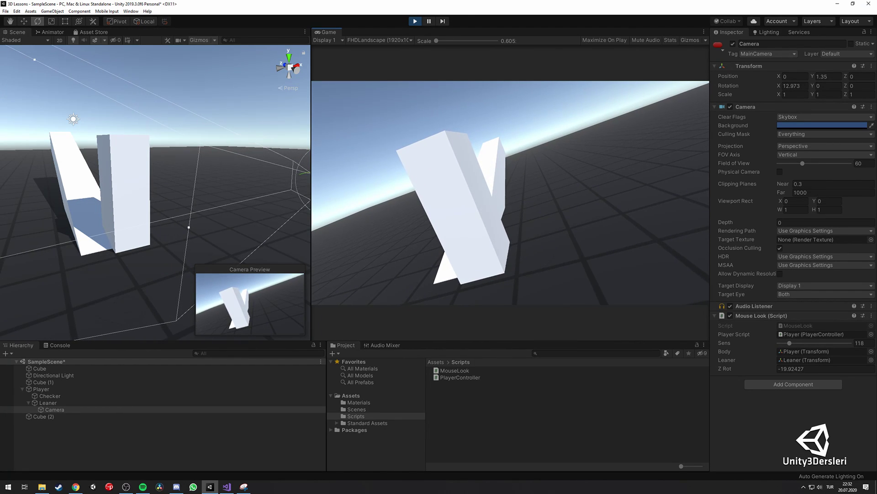
key("q")
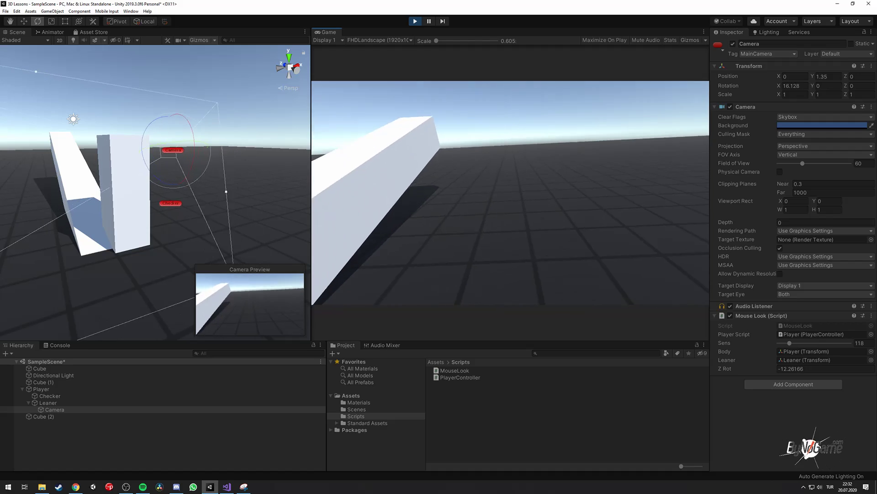
key("e")
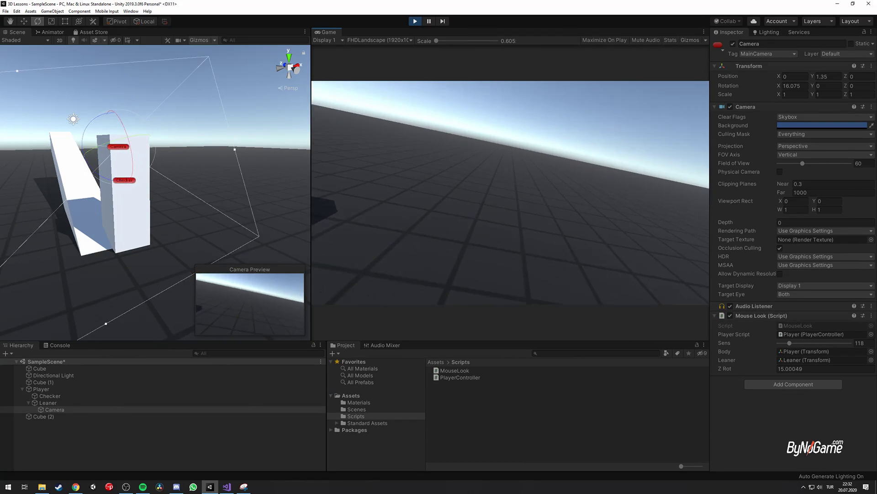
key("e")
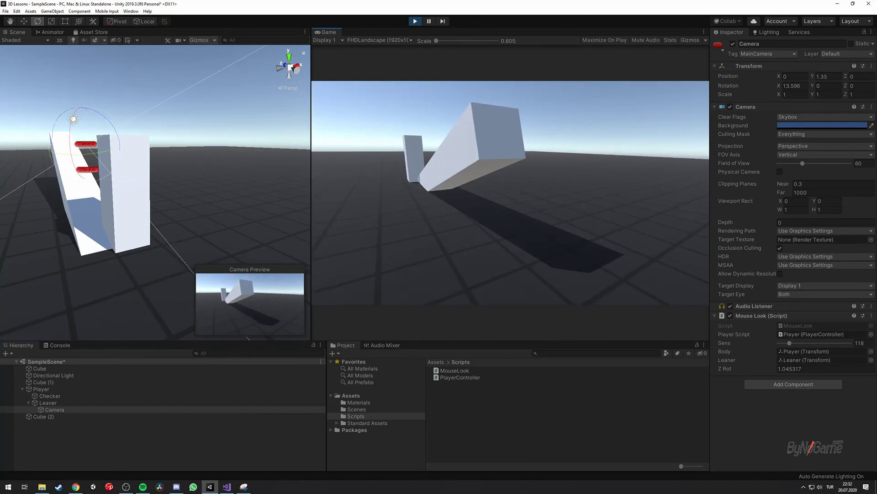
key("e")
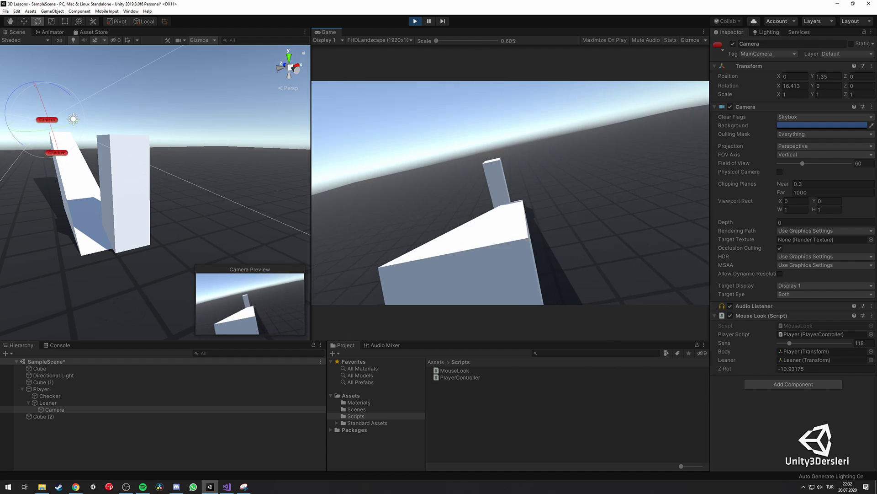
key("q")
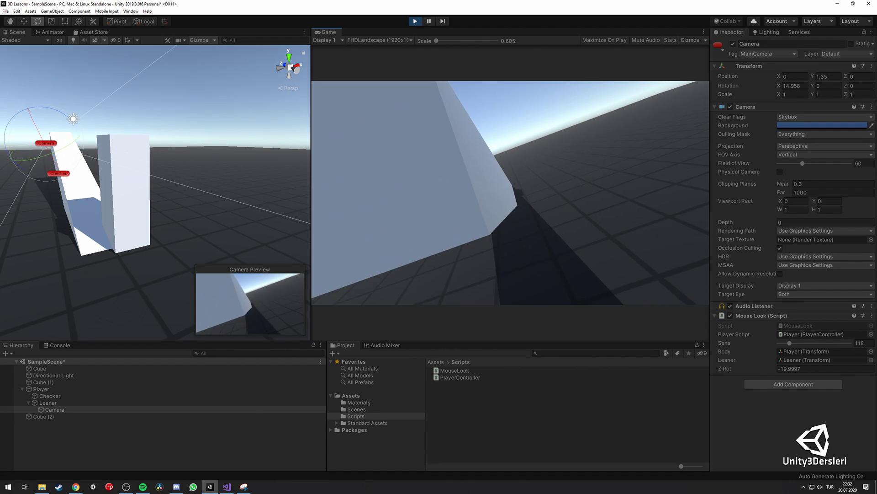
key("q")
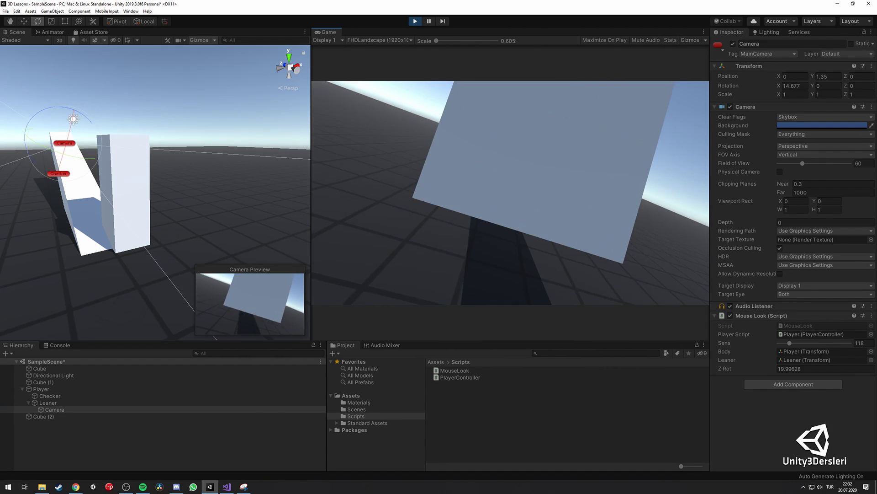
Walk to and away from the cube with W and S, then lean right
key("w")
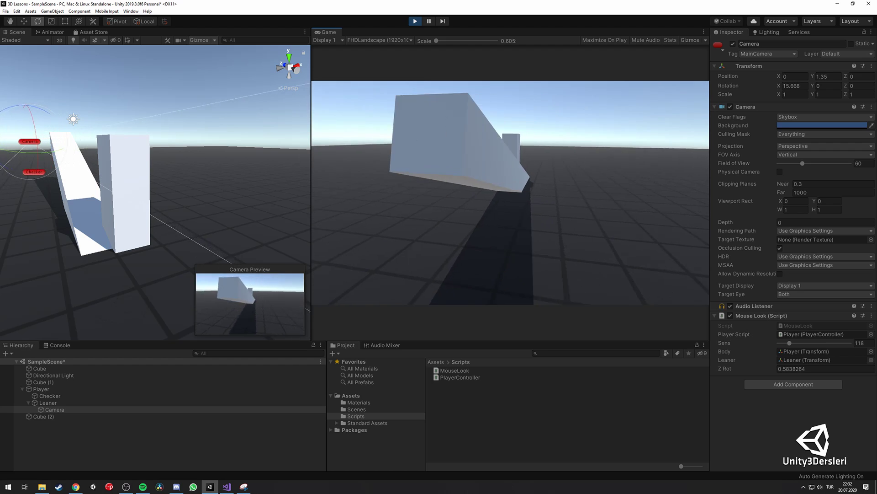
key("w")
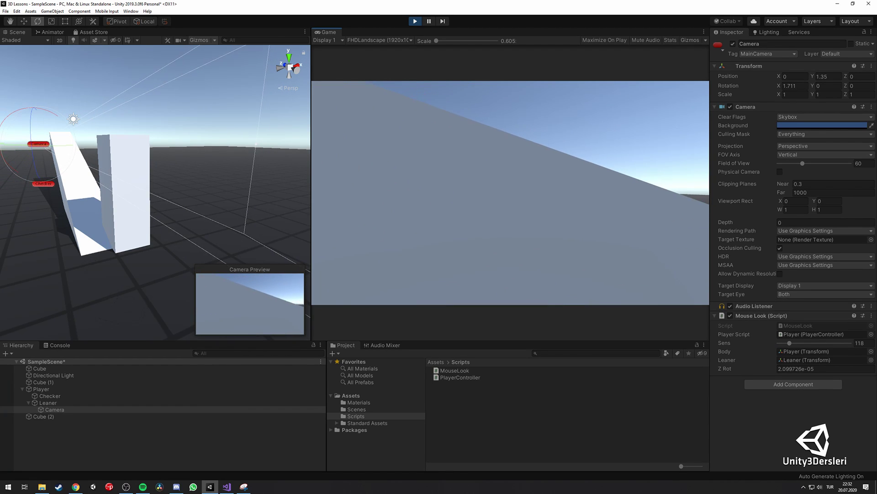
key("s")
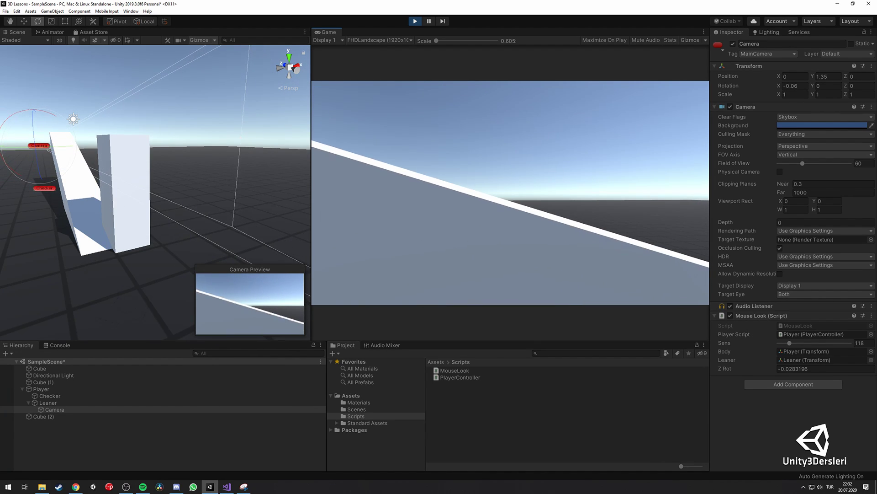
key("s")
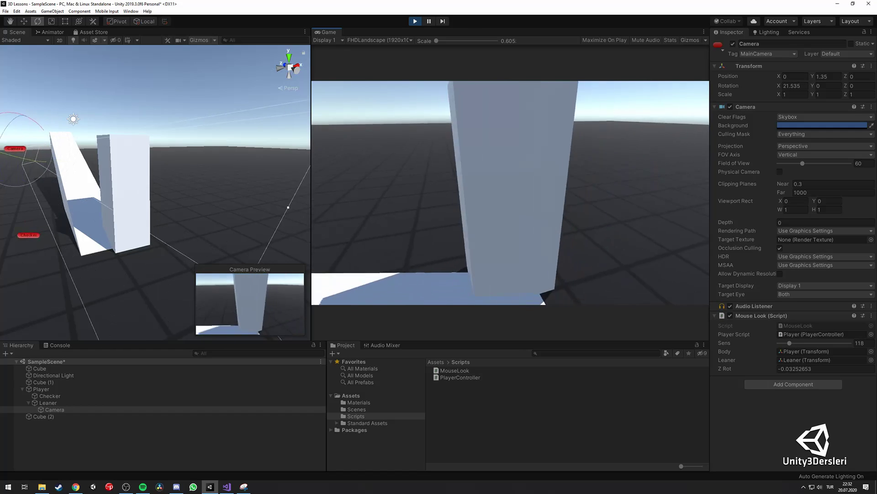
key("w")
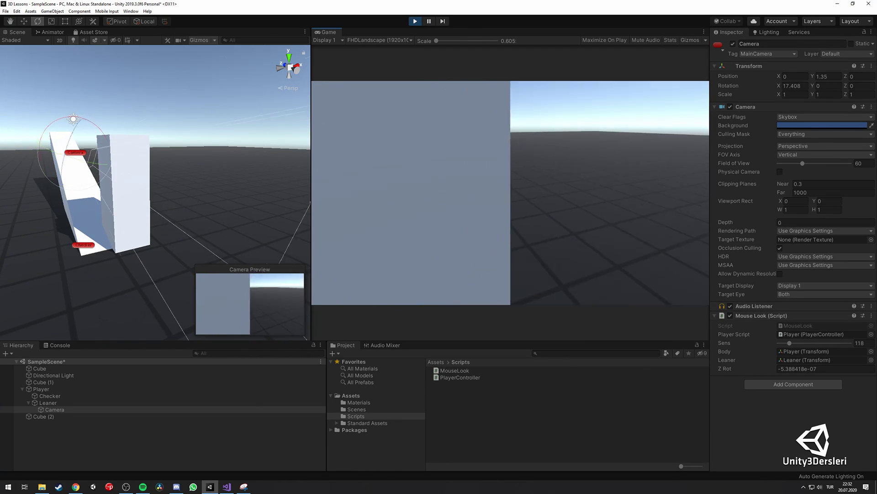
key("e")
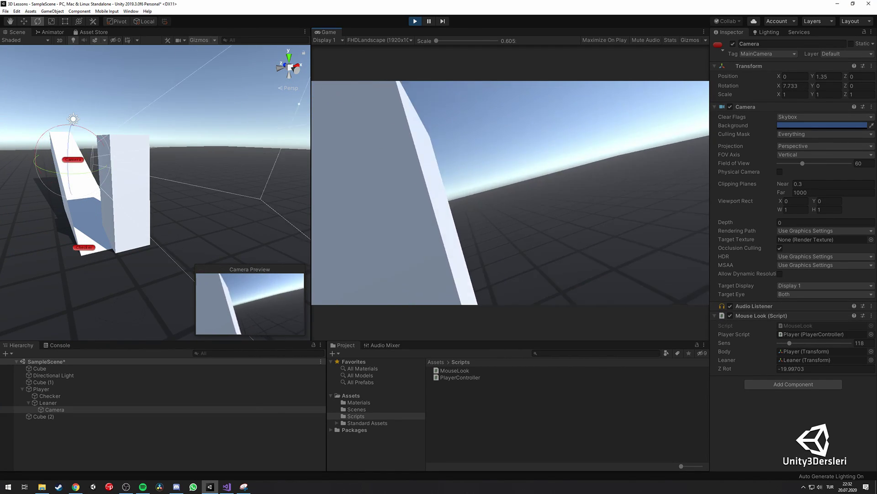
Create a cube under Player, move it in front, and shrink it to a small block
right_click(44, 389)
mouse_move(91, 336)
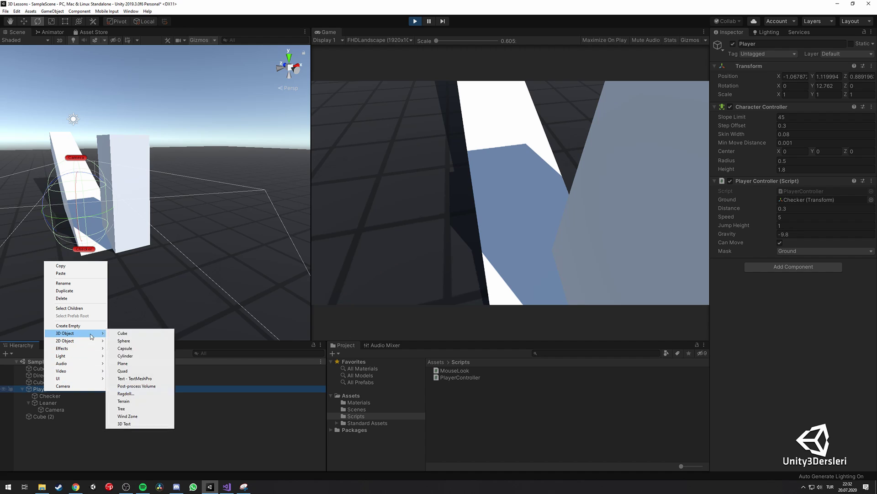
left_click(122, 333)
key("w")
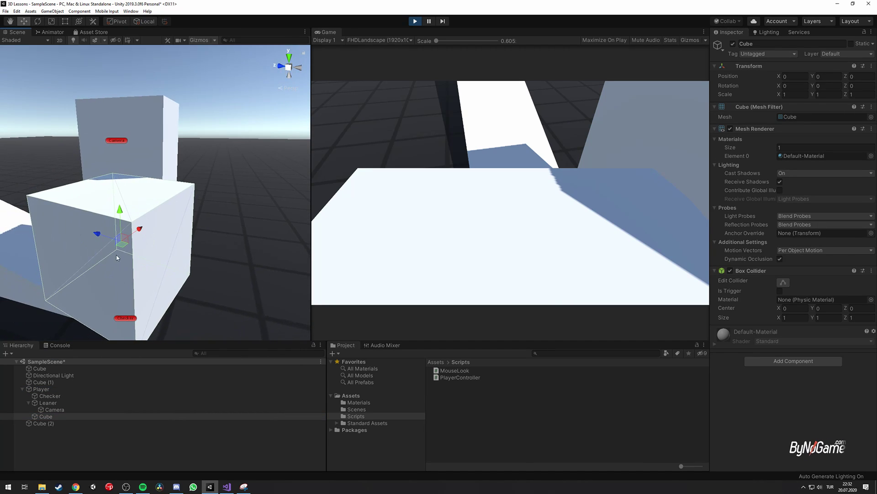
left_click_drag(97, 233, 69, 247)
key("r")
mouse_move(170, 228)
left_mouse_down()
mouse_move(153, 238)
mouse_move(141, 228)
left_mouse_up()
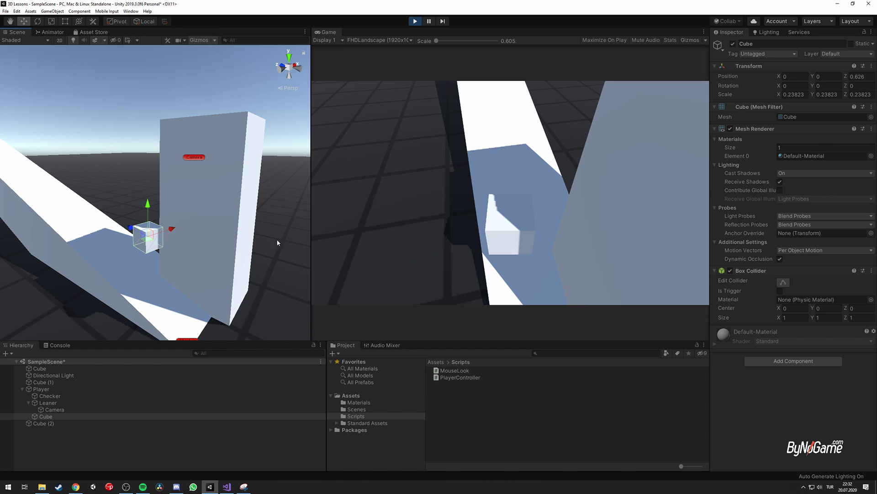
Parent the cube under the Camera and raise it into the camera's view
left_click_drag(256, 215, 190, 209, "alt")
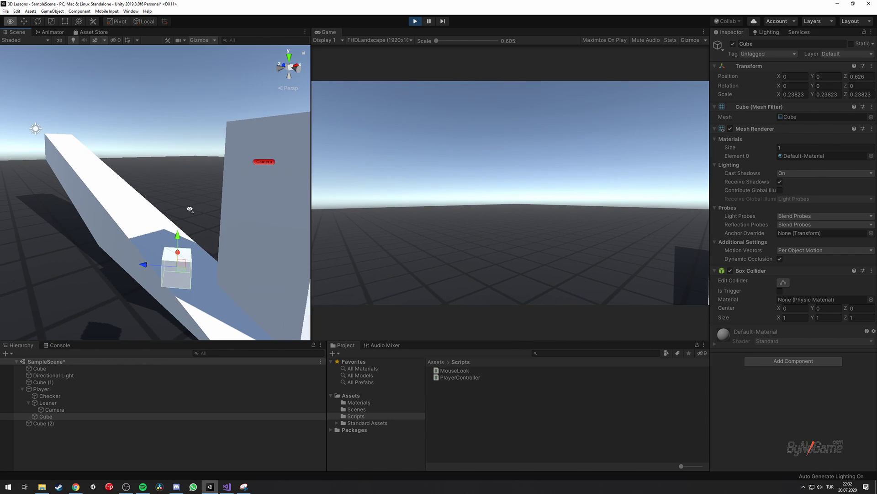
left_click_drag(46, 416, 55, 409)
left_click_drag(150, 320, 167, 315, "alt")
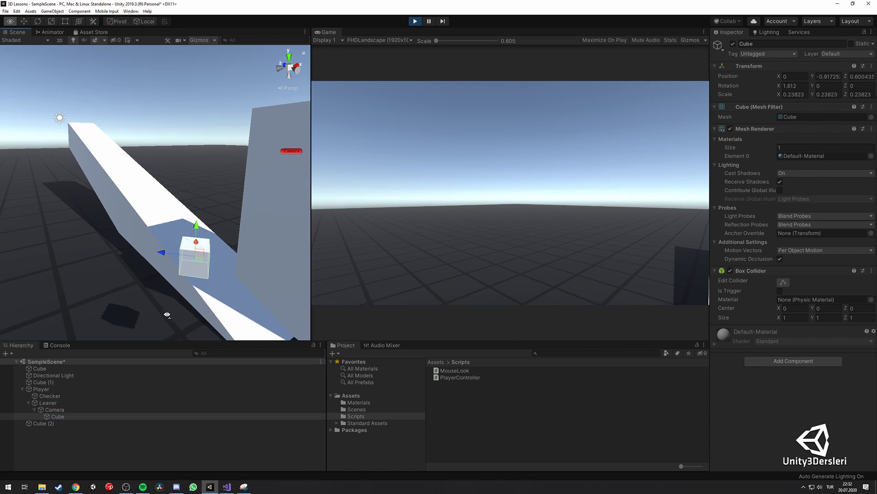
mouse_move(199, 252)
left_mouse_down()
mouse_move(203, 182)
mouse_move(157, 185)
mouse_move(183, 185)
mouse_move(165, 207)
mouse_move(183, 201)
left_mouse_up()
key("w")
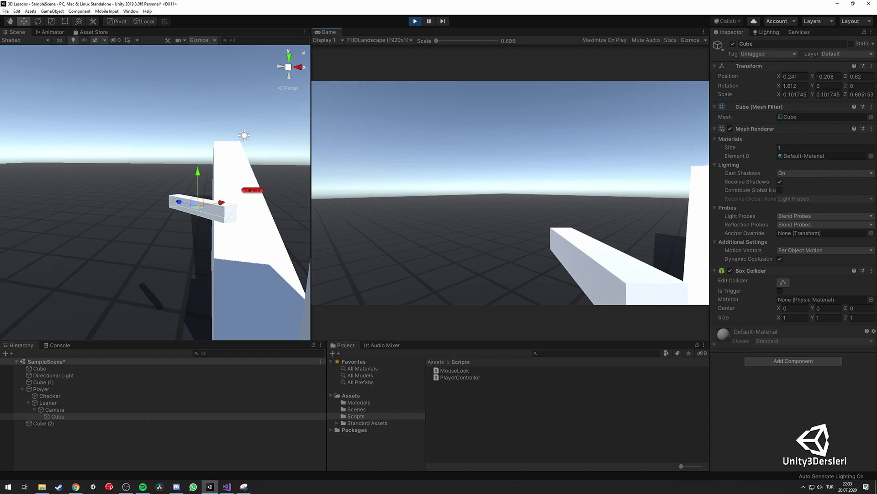
key("w")
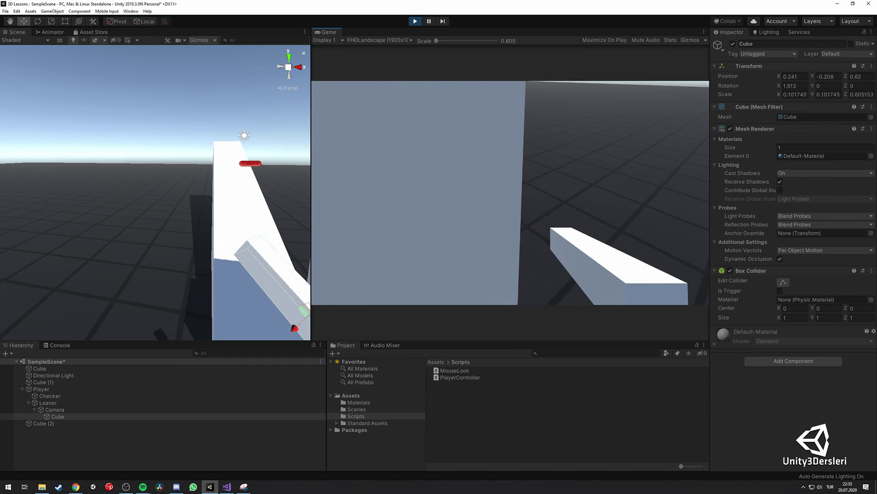
Lean right once more, stop Play mode, and orbit the Scene view back to the blocks
key("e")
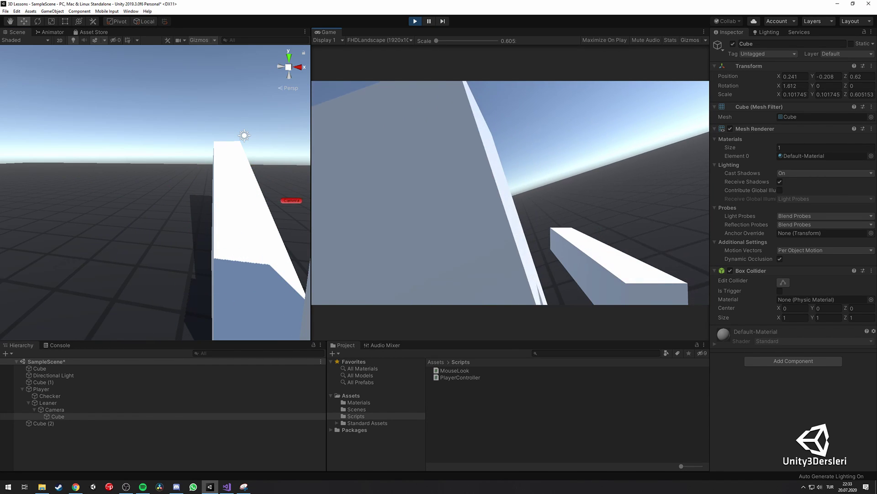
key("w")
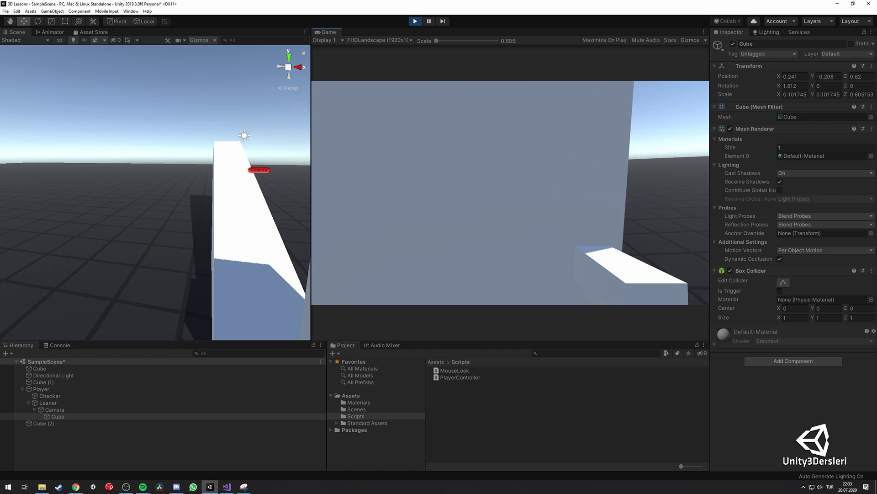
key("ctrl+p")
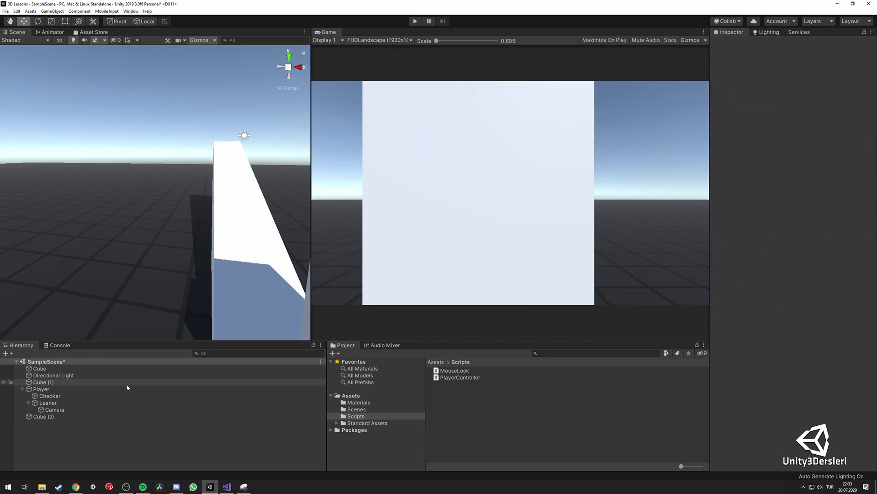
left_click(131, 490)
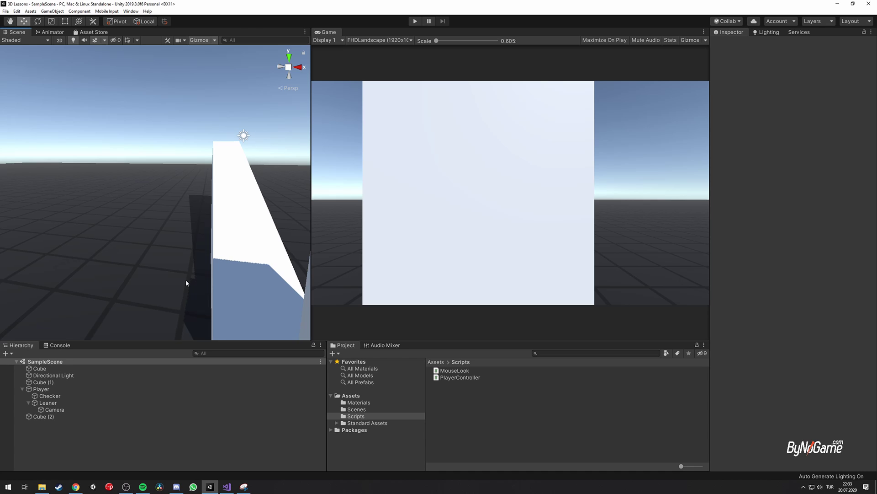
left_click_drag(198, 278, 165, 264, "alt")
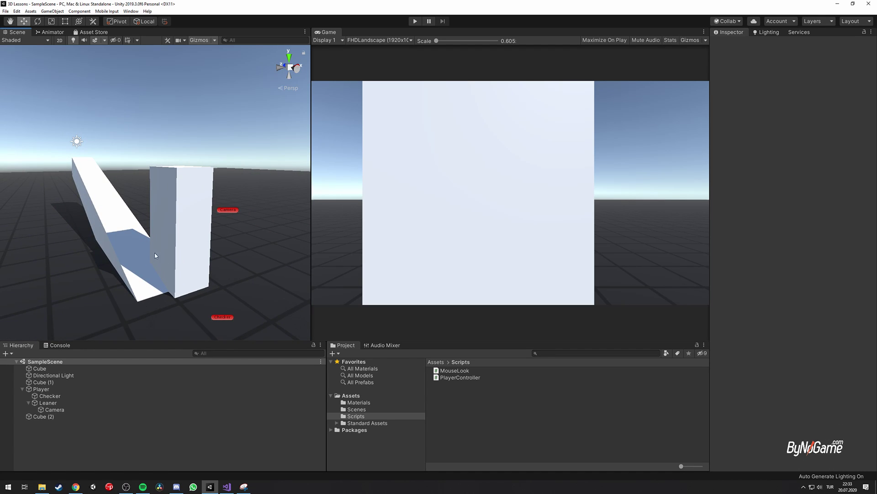
Fold the Camera Lean region in MouseLook.cs
left_click(227, 486)
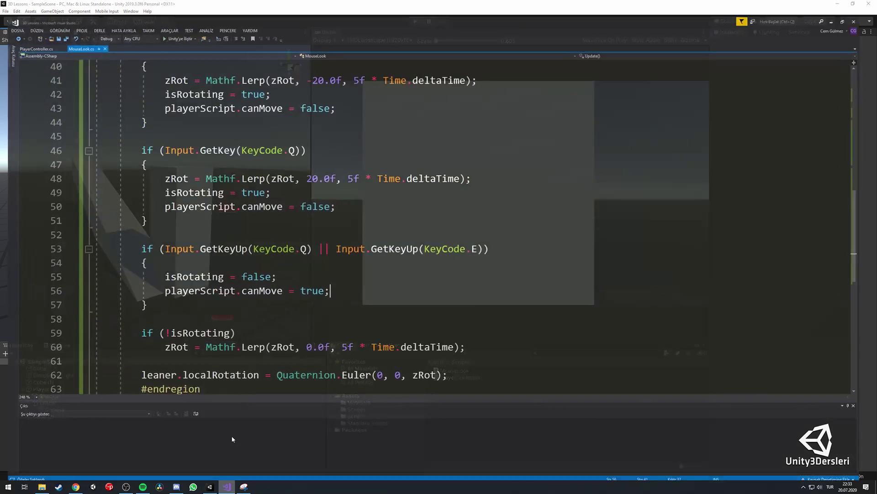
scroll(214, 143, "up", 1)
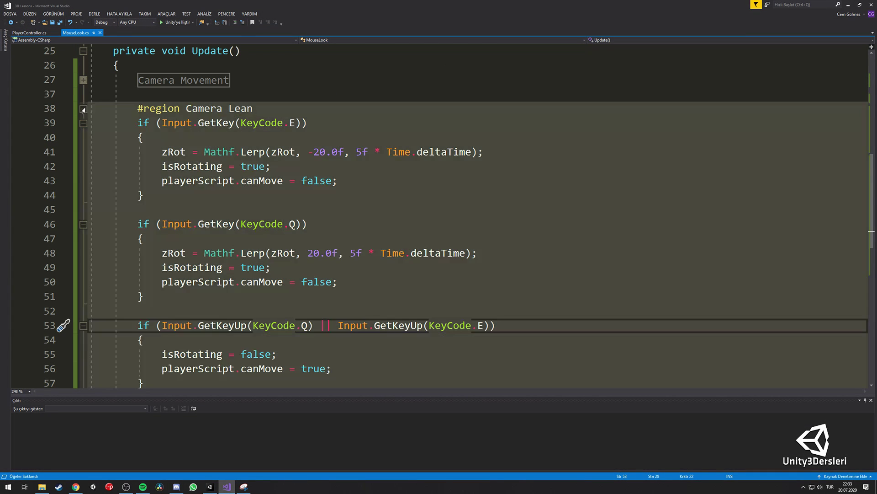
key("ctrl+m")
key("ctrl+m")
left_click(175, 135)
Fold PlayerController's Movement, Jump and Gravity regions and save the file
key("ctrl+Tab")
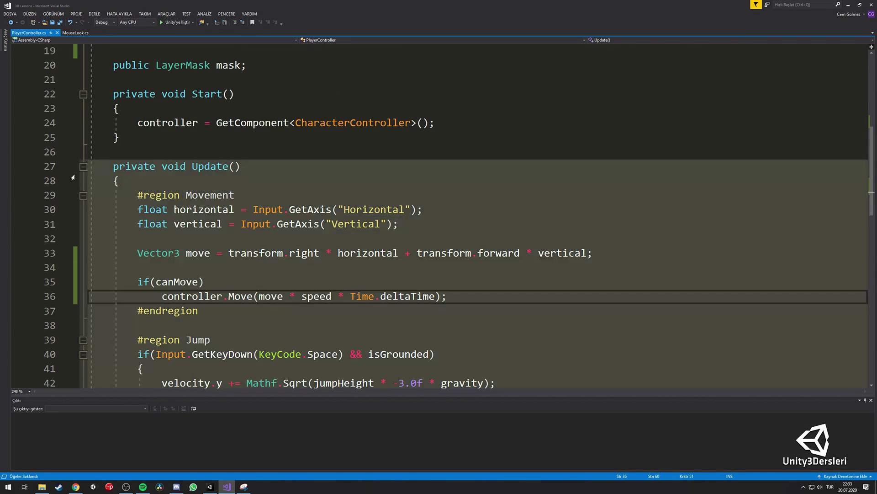
left_click(83, 196)
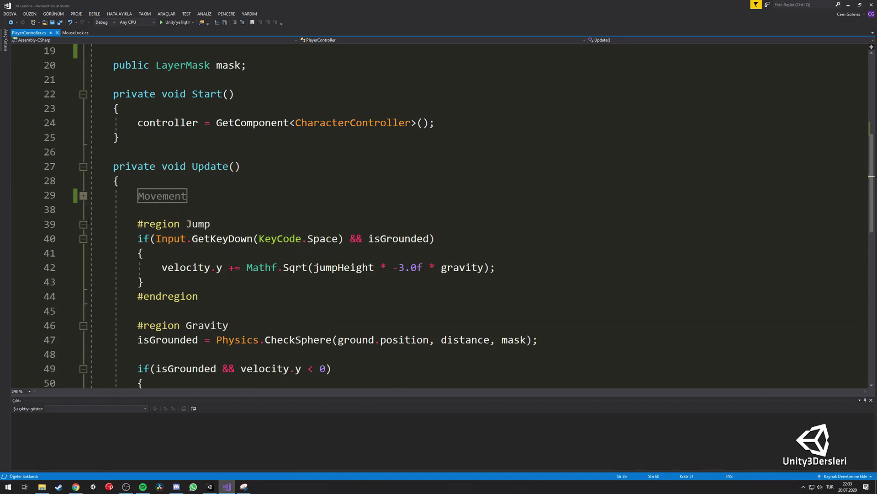
left_click(84, 224)
left_click(83, 253)
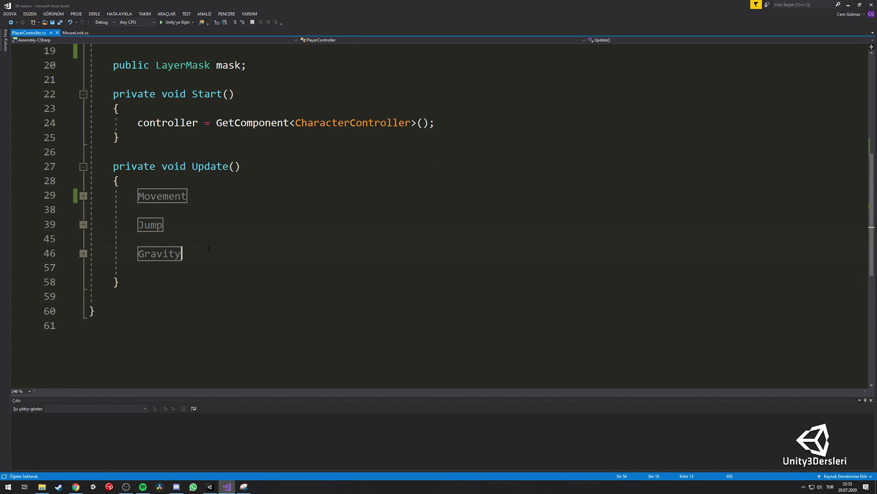
key("ctrl+s")
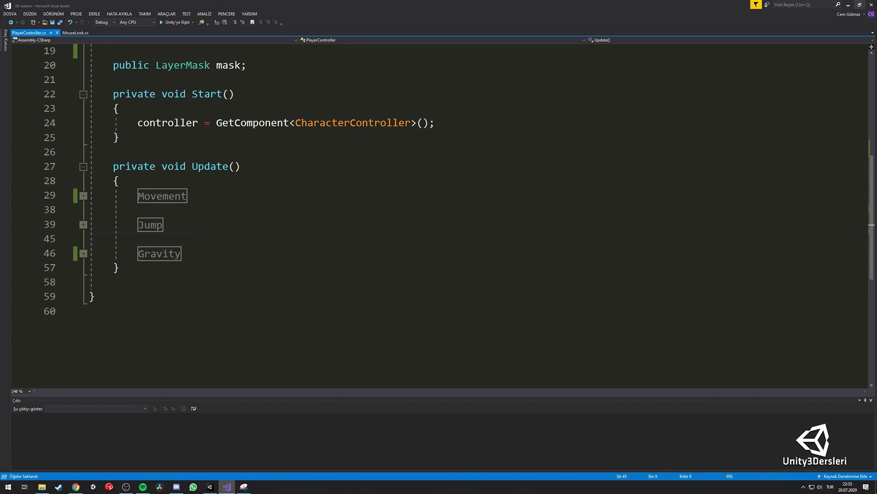
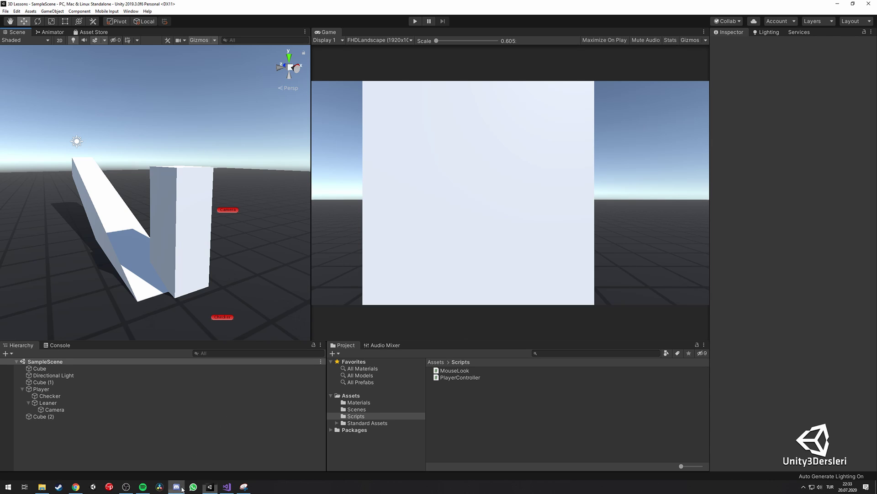
Bring up Discord and scroll through the lesson files in the #ders-dosyaları channel
left_click(177, 487)
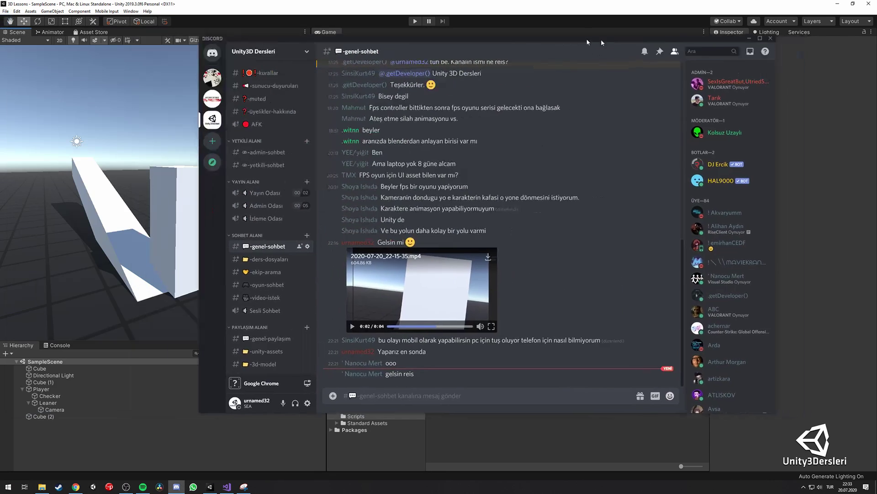
left_click(199, 257)
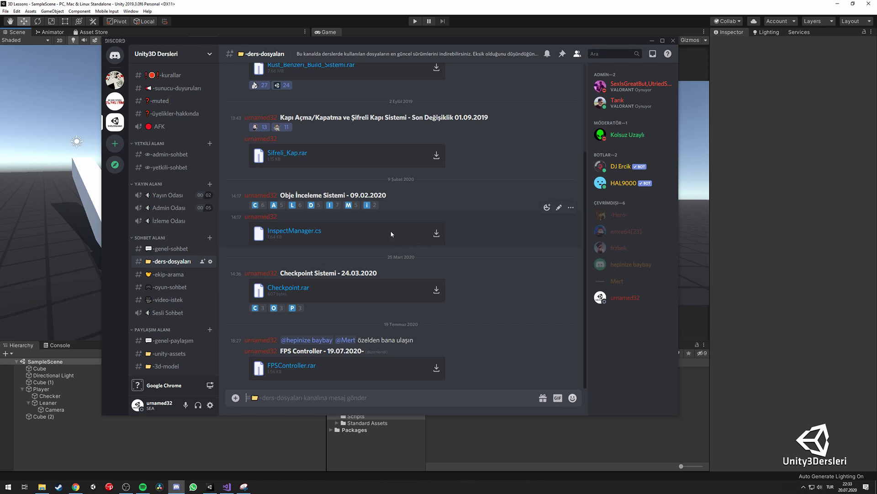
scroll(420, 297, "up", 3)
scroll(429, 320, "down", 2)
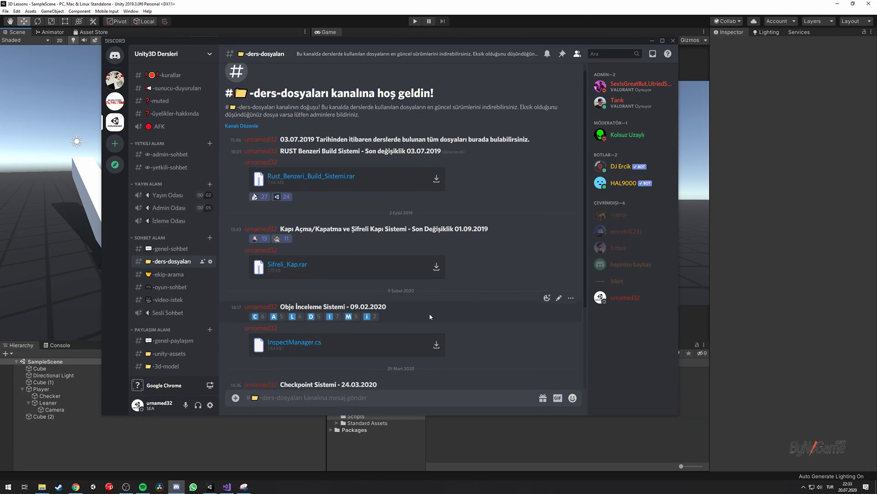
scroll(328, 141, "down", 3)
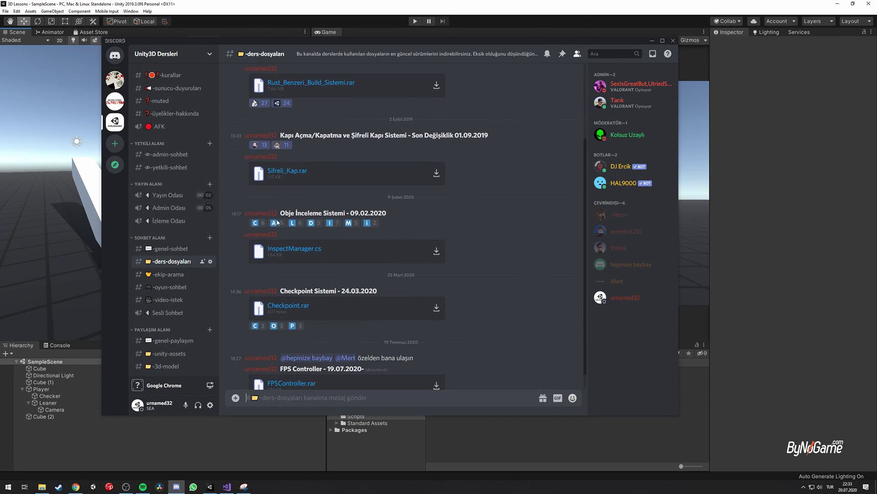
scroll(290, 295, "down", 1)
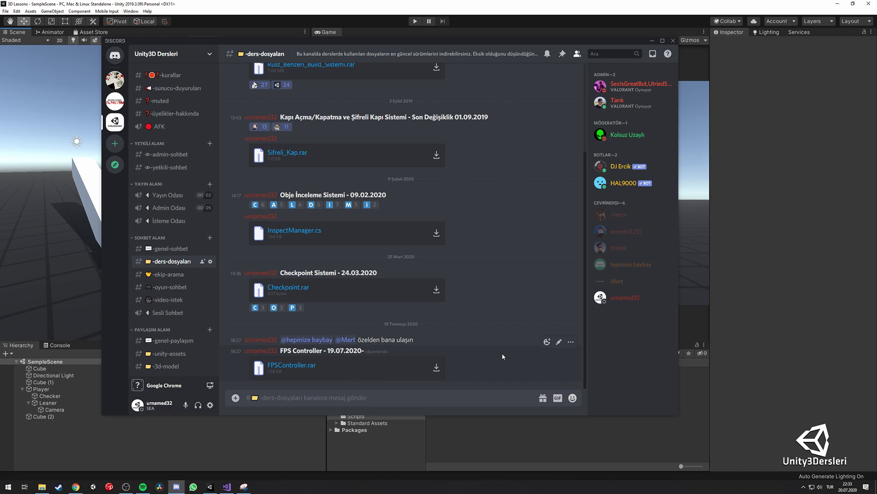
Return to #genel-sohbet, minimize Discord, and widen Unity's Scene view over the Game view
left_click(174, 247)
left_click(652, 41)
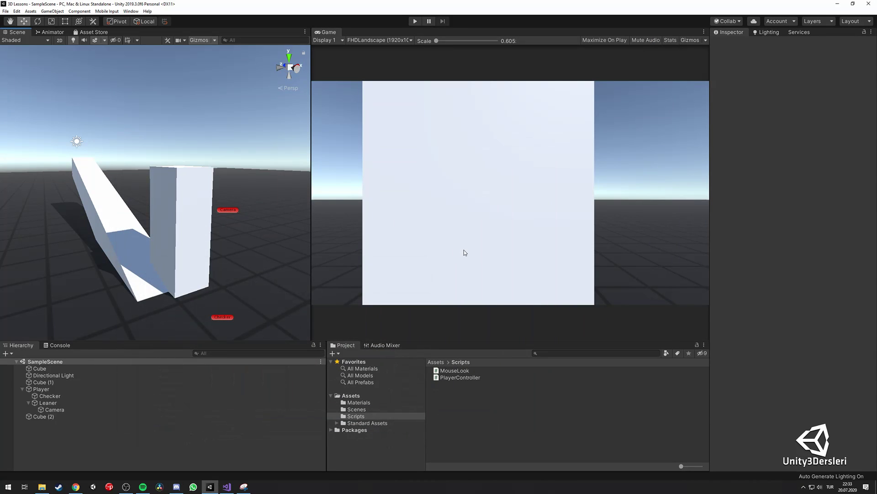
left_click_drag(312, 265, 358, 260)
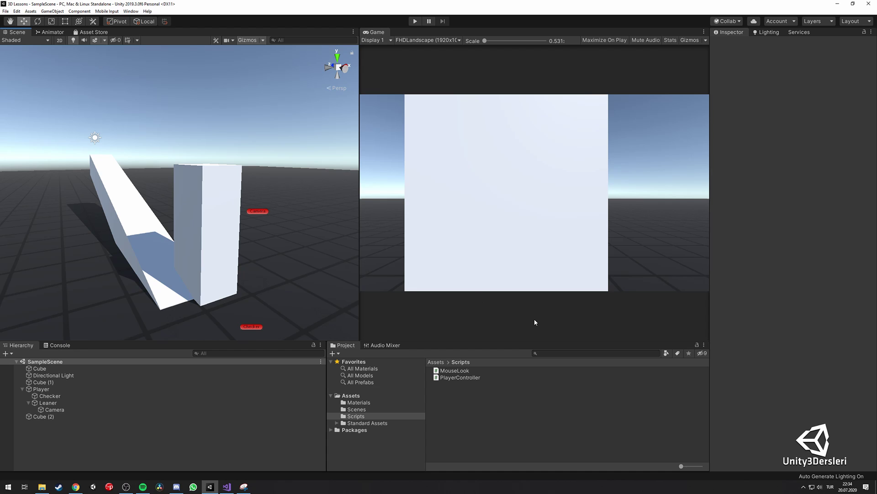